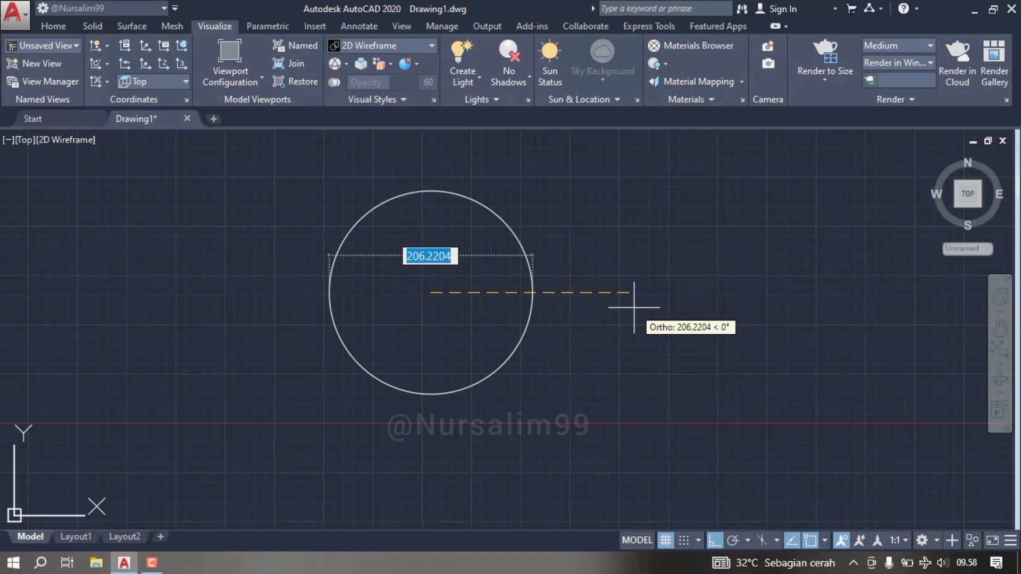
Finish the circle with a diameter of 40
{"action": "type", "text": "4"}
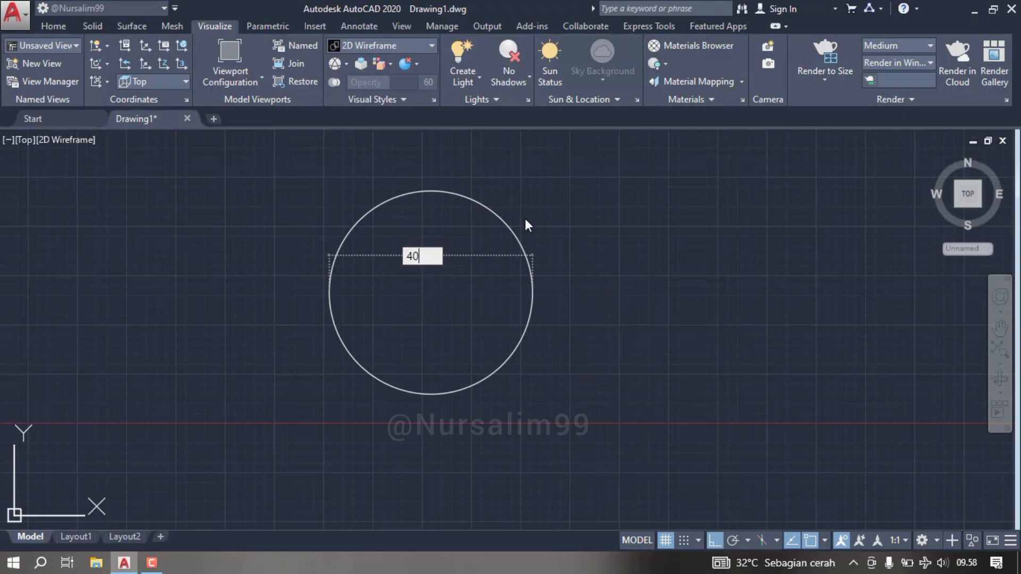
{"action": "type", "text": "0"}
{"action": "key", "text": "Return"}
Copy the circle 300 units straight up from the original
{"action": "middle_click_drag", "start_coordinate": [509, 239], "coordinate": [375, 353]}
{"action": "scroll", "coordinate": [339, 326], "scroll_direction": "down", "scroll_amount": 2}
{"action": "scroll", "coordinate": [365, 349], "scroll_direction": "down", "scroll_amount": 1}
{"action": "type", "text": "Co"}
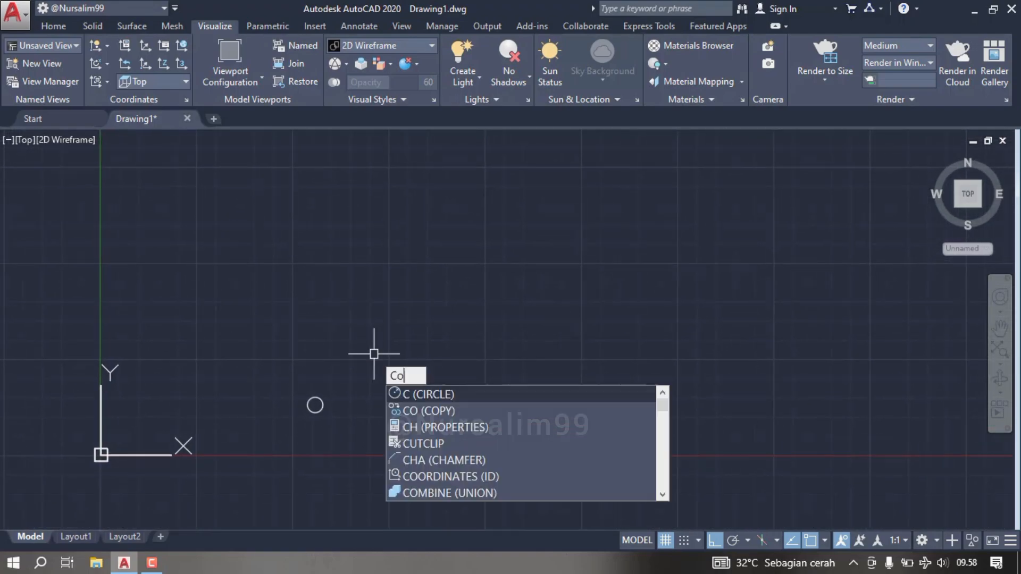
{"action": "left_click", "coordinate": [436, 396]}
{"action": "left_click", "coordinate": [346, 376]}
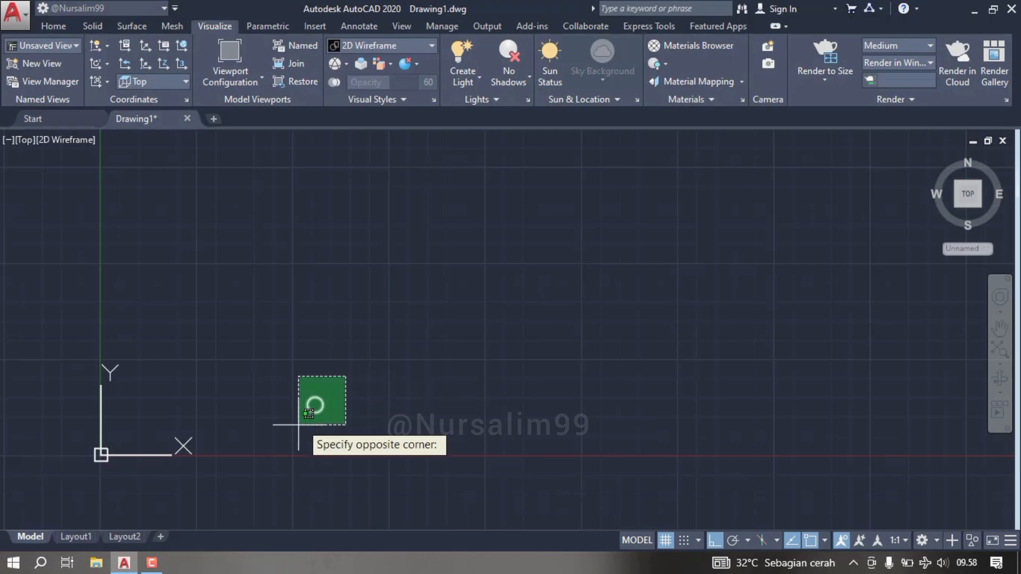
{"action": "left_click", "coordinate": [299, 421]}
{"action": "key", "text": "Return"}
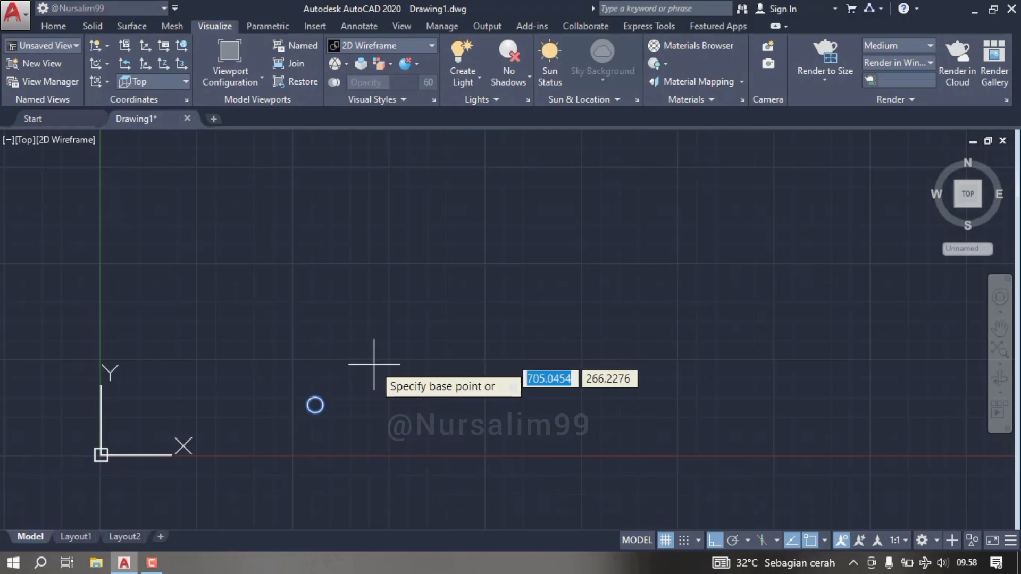
{"action": "left_click", "coordinate": [381, 388]}
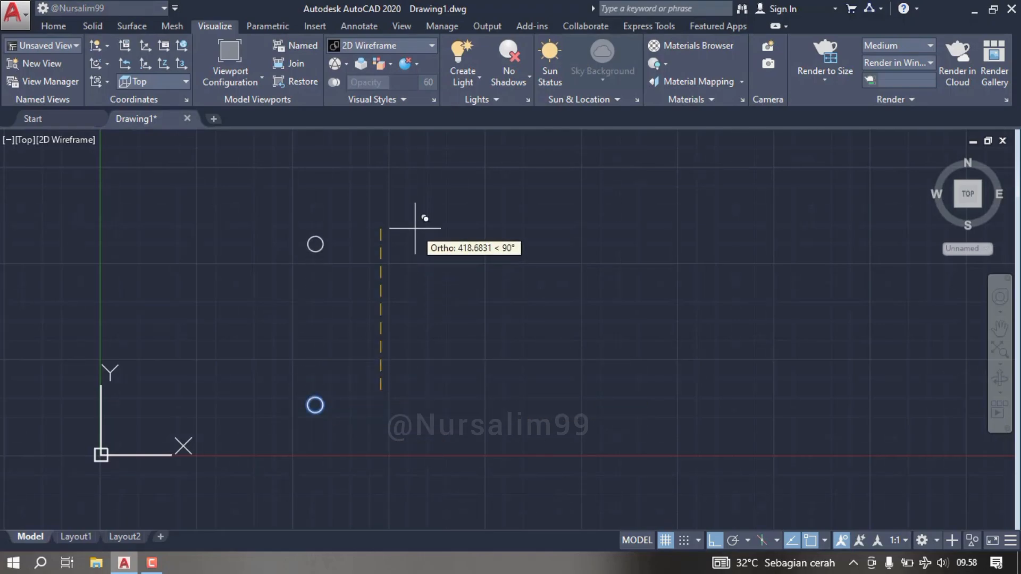
{"action": "type", "text": "30"}
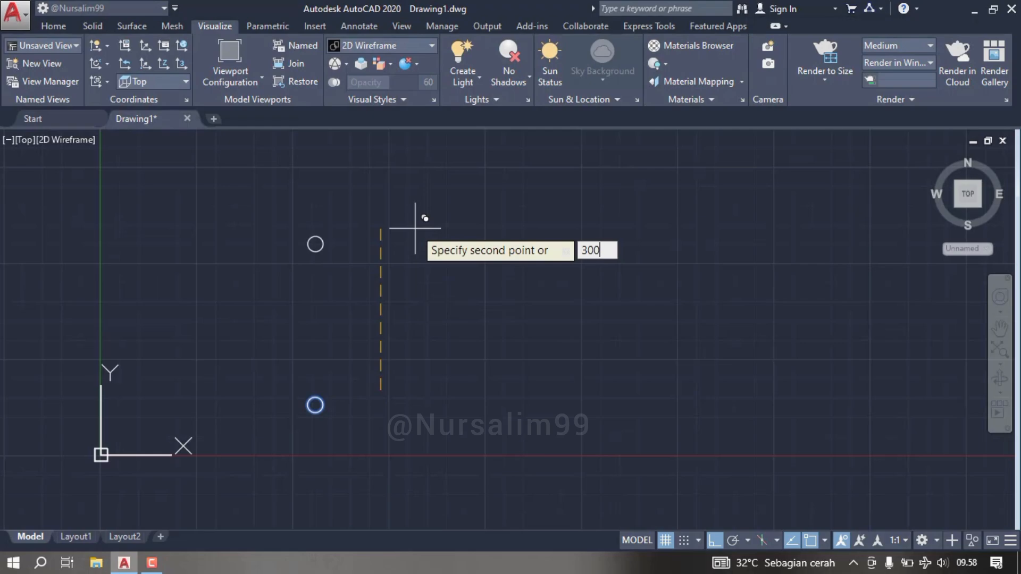
{"action": "type", "text": "0"}
{"action": "right_click", "coordinate": [424, 217]}
{"action": "left_click", "coordinate": [430, 236]}
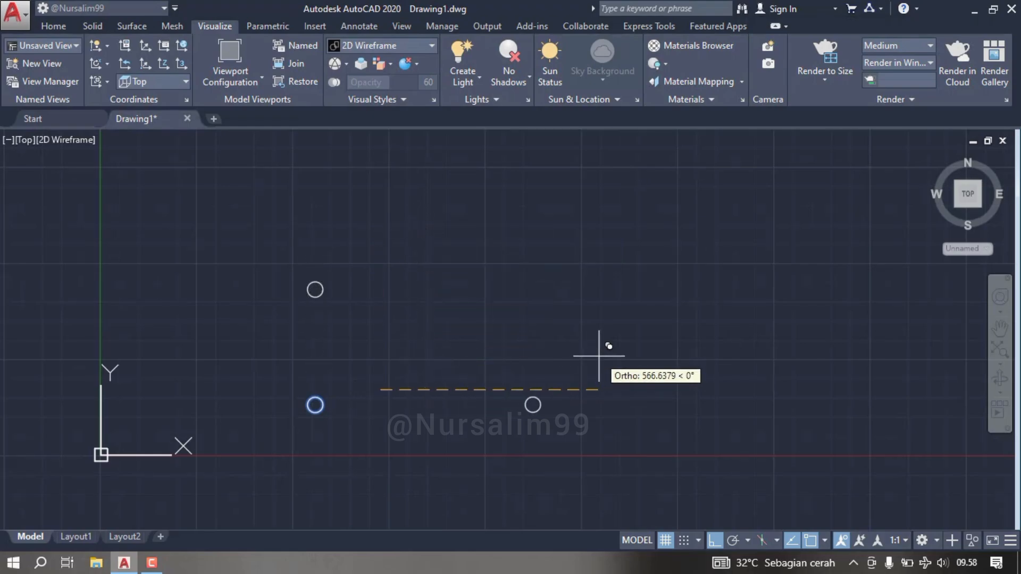
Place another copy of the circle 800 units to the right of the original and end the Copy command
{"action": "type", "text": "800"}
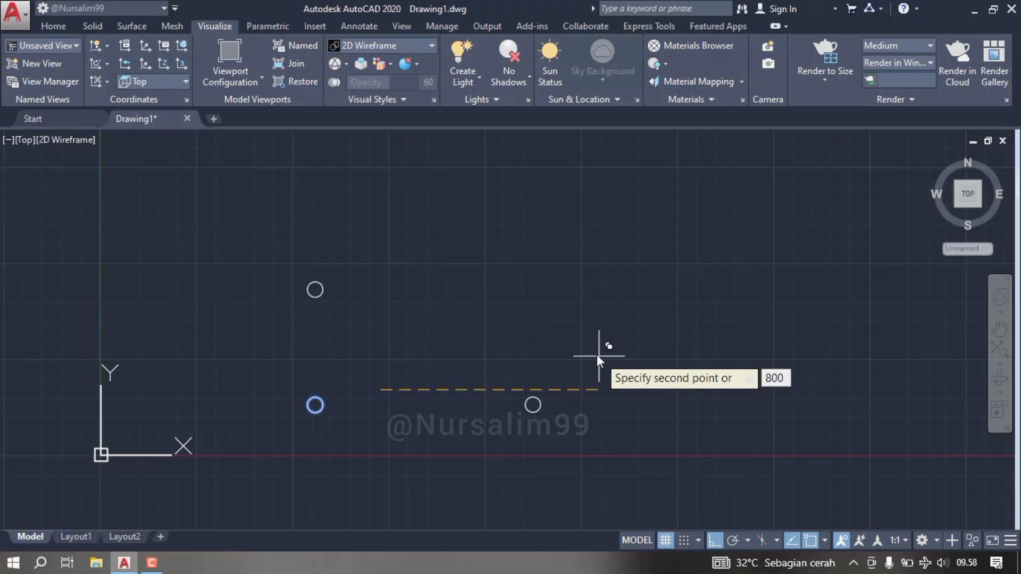
{"action": "right_click", "coordinate": [593, 355]}
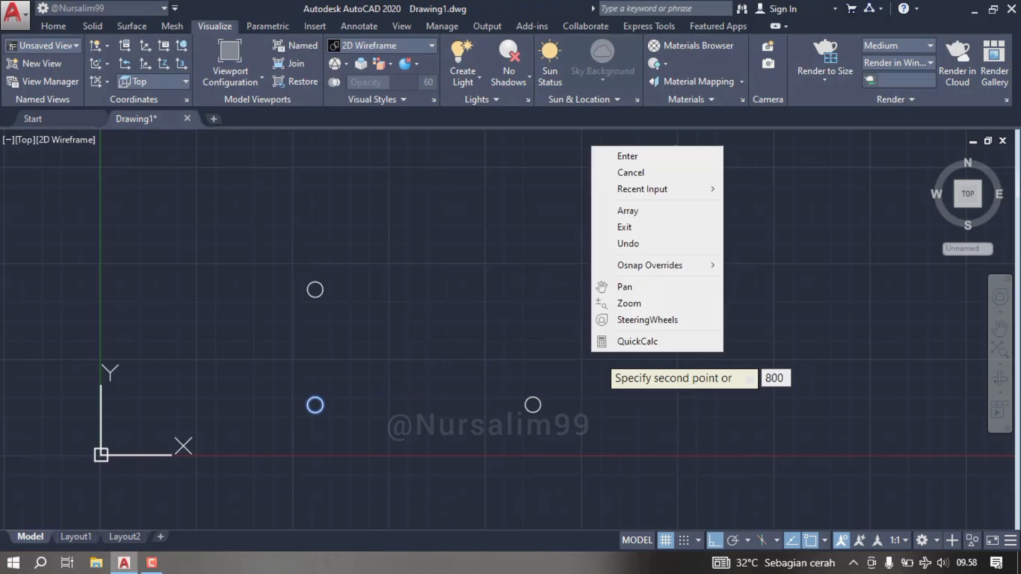
{"action": "left_click", "coordinate": [627, 156]}
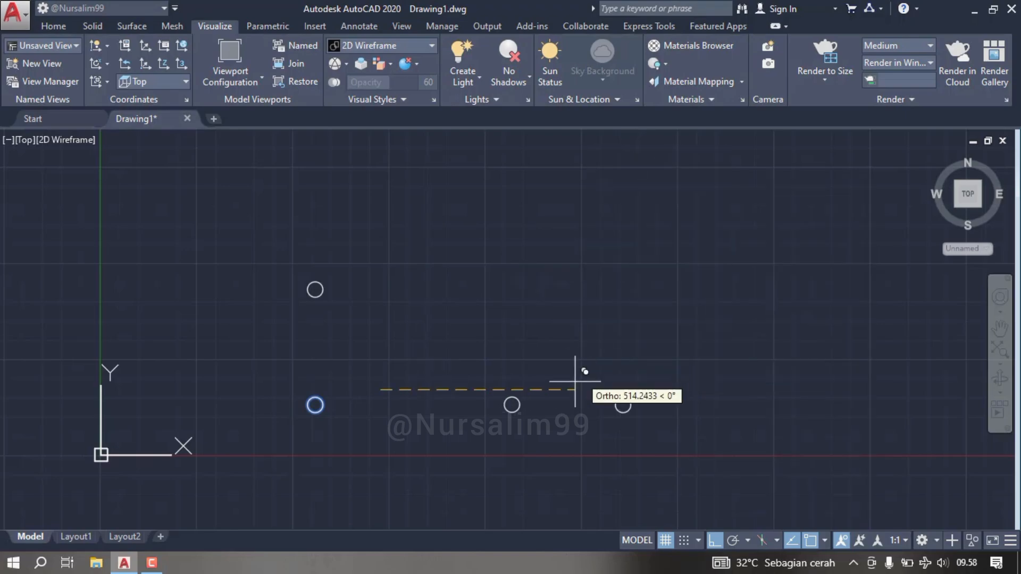
{"action": "right_click", "coordinate": [470, 355]}
{"action": "left_click", "coordinate": [508, 156]}
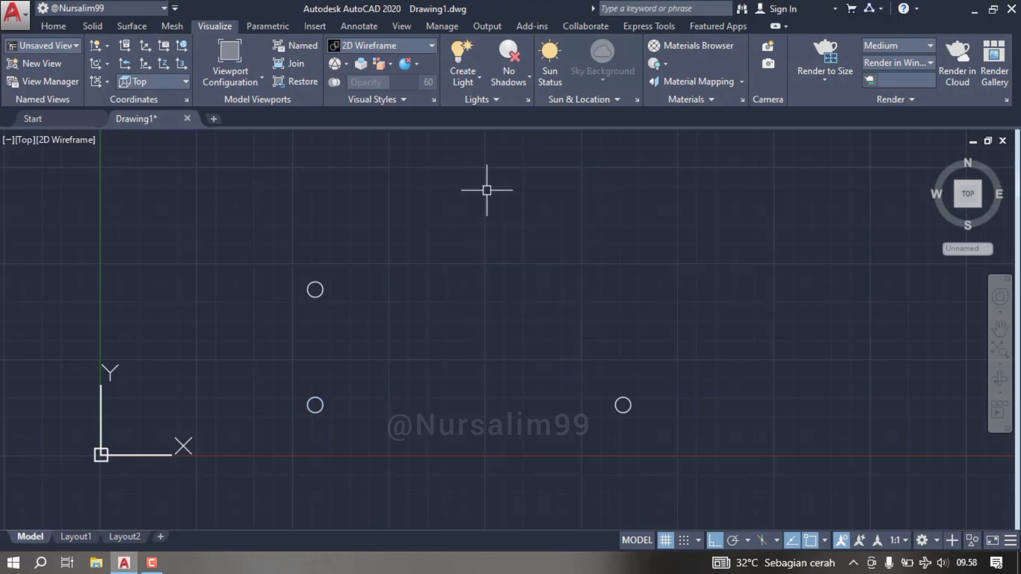
Copy the lower-right circle upward, using the centers of the lower-left and upper-left circles as base and second points
{"action": "middle_click_drag", "start_coordinate": [461, 261], "coordinate": [424, 260]}
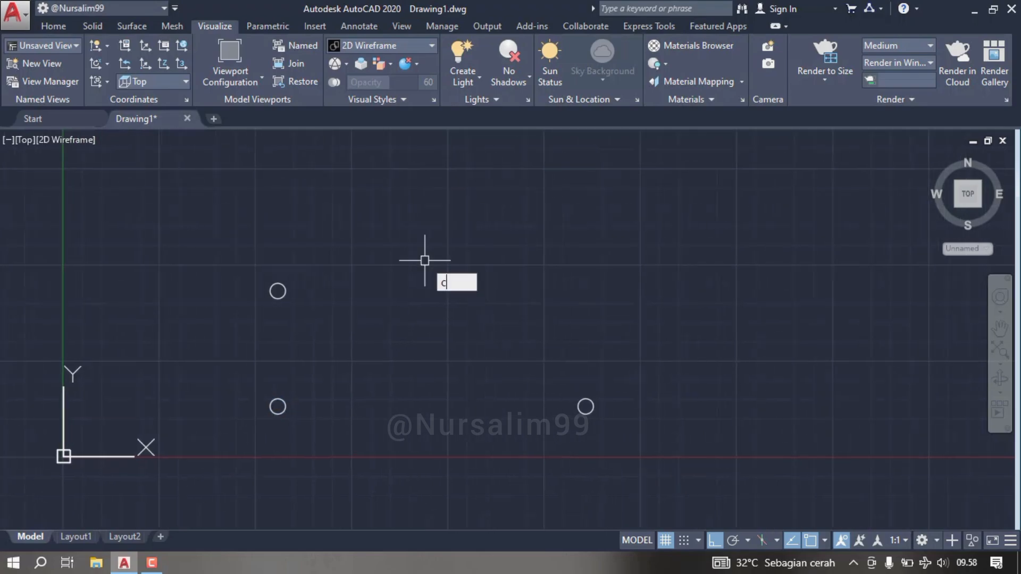
{"action": "type", "text": "o"}
{"action": "left_click", "coordinate": [481, 300]}
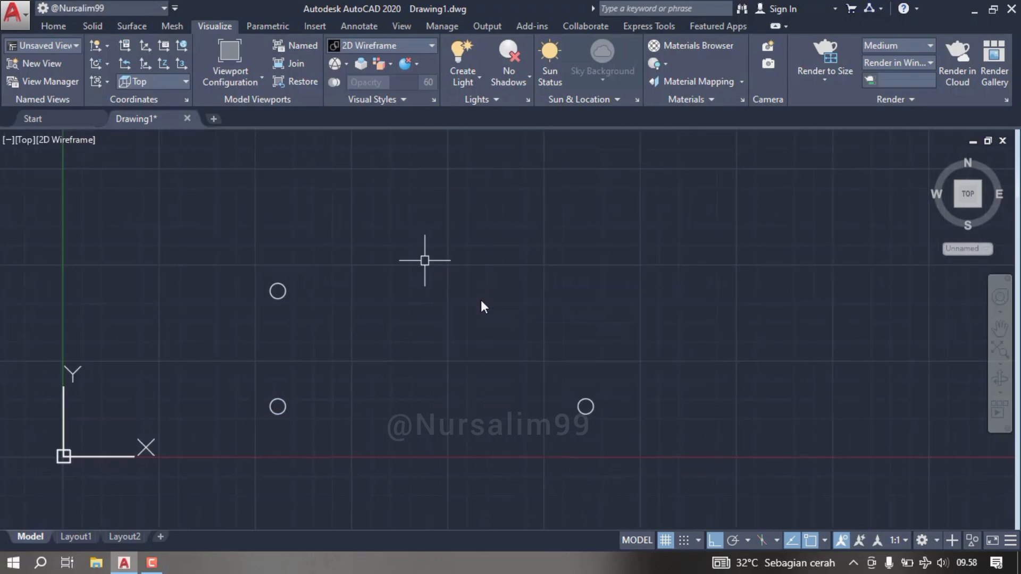
{"action": "left_click", "coordinate": [526, 362]}
{"action": "left_click", "coordinate": [619, 428]}
{"action": "key", "text": "Return"}
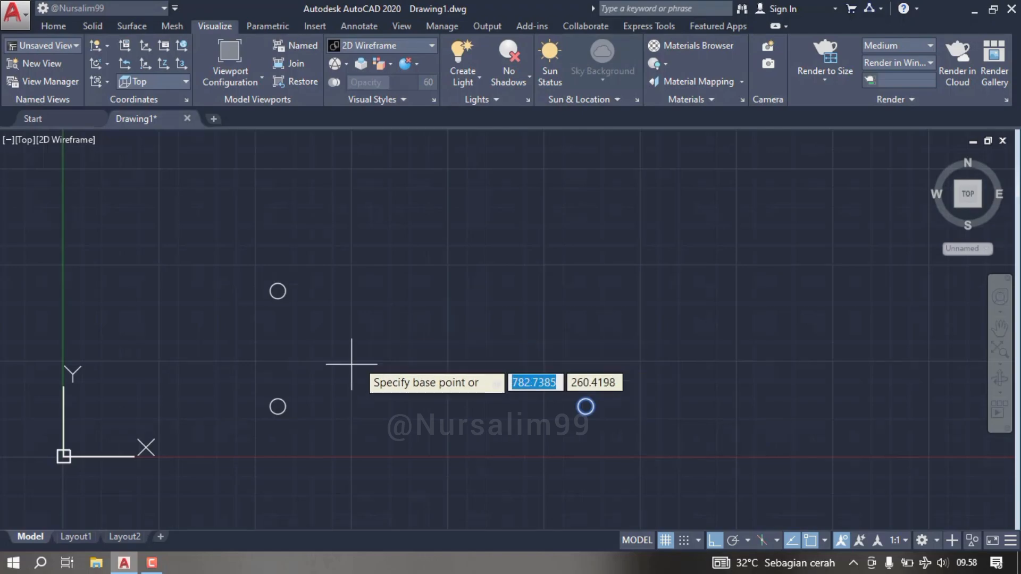
{"action": "left_click", "coordinate": [277, 406]}
{"action": "left_click", "coordinate": [278, 291]}
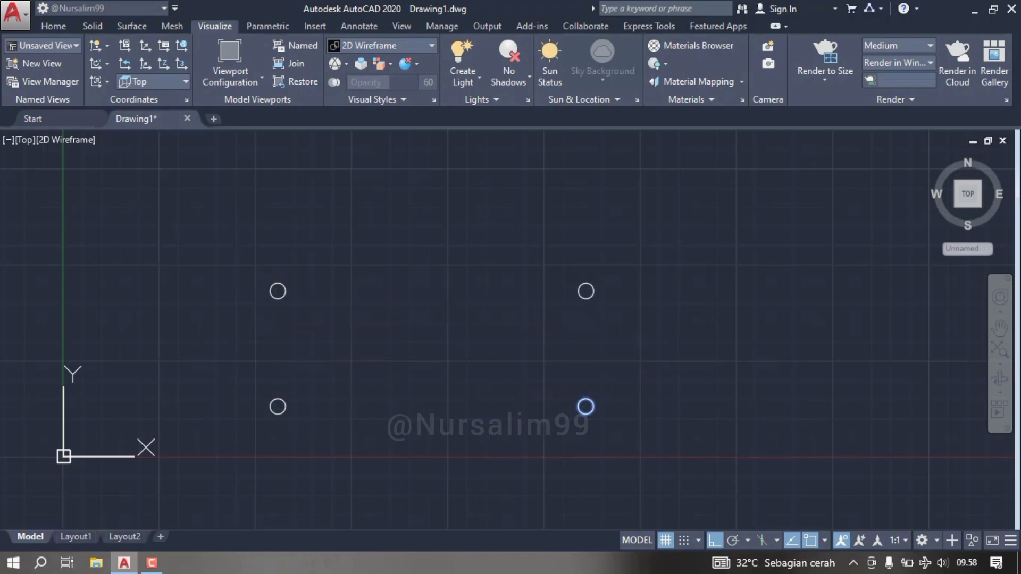
{"action": "right_click", "coordinate": [364, 260]}
{"action": "left_click", "coordinate": [384, 269]}
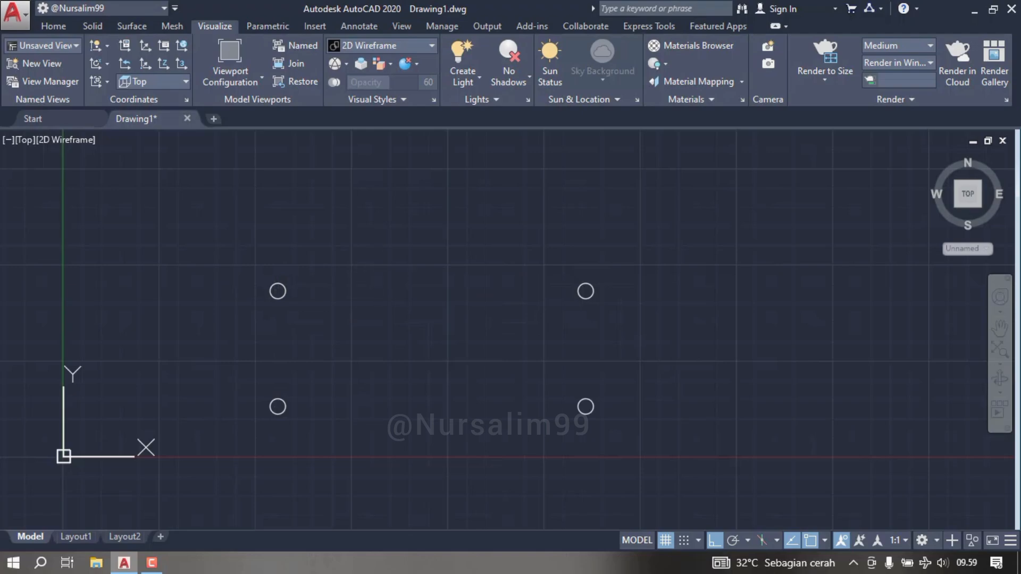
Draw a rectangle from the center of the upper-left circle to the center of the lower-right circle
{"action": "middle_click_drag", "start_coordinate": [385, 282], "coordinate": [411, 250]}
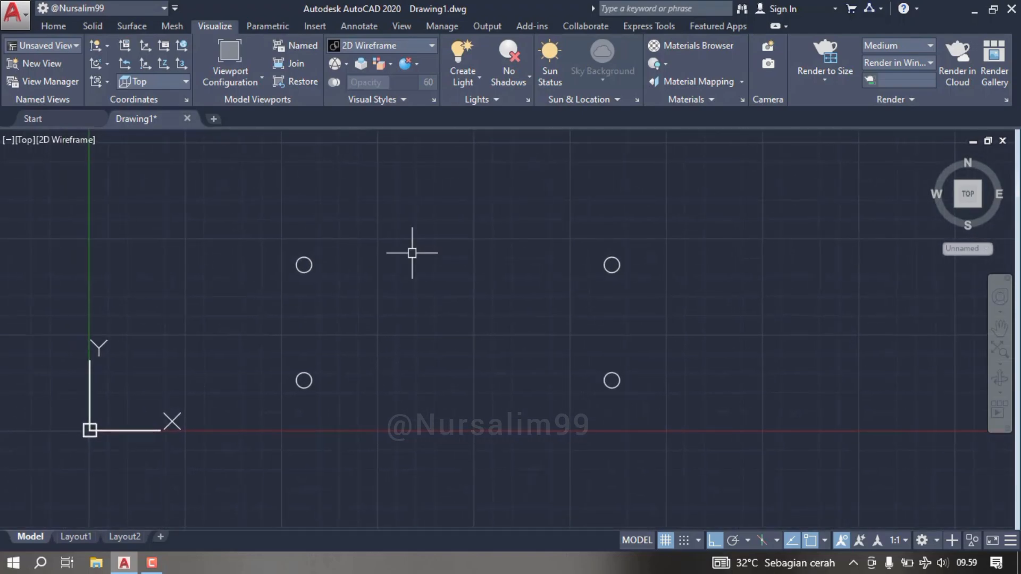
{"action": "type", "text": "c"}
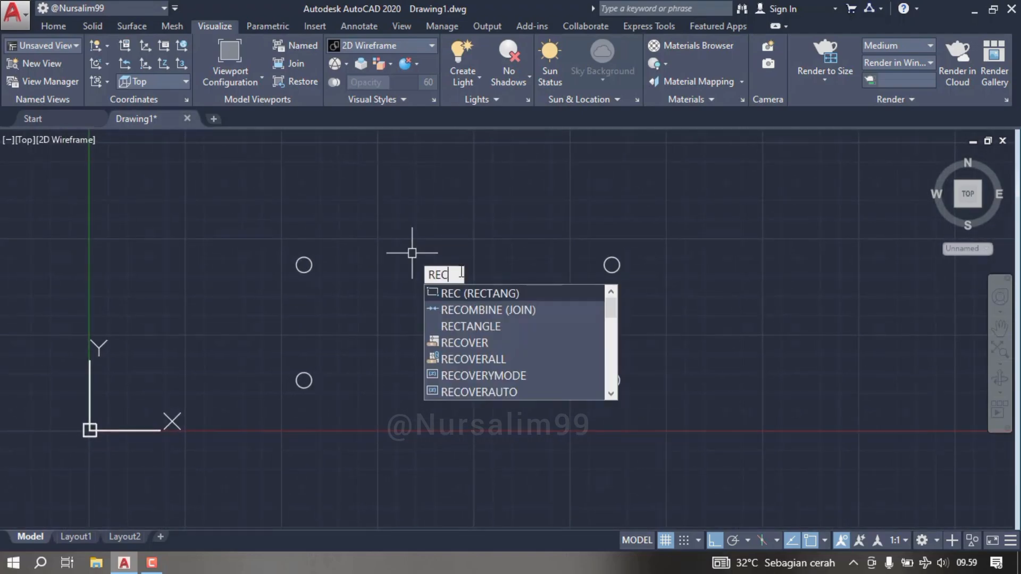
{"action": "left_click", "coordinate": [469, 297]}
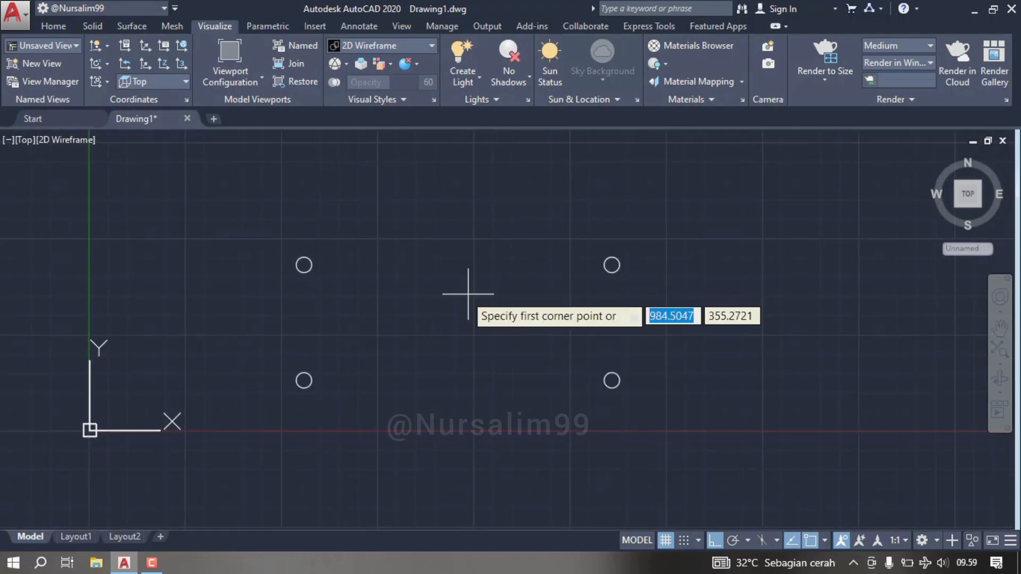
{"action": "left_click", "coordinate": [304, 265]}
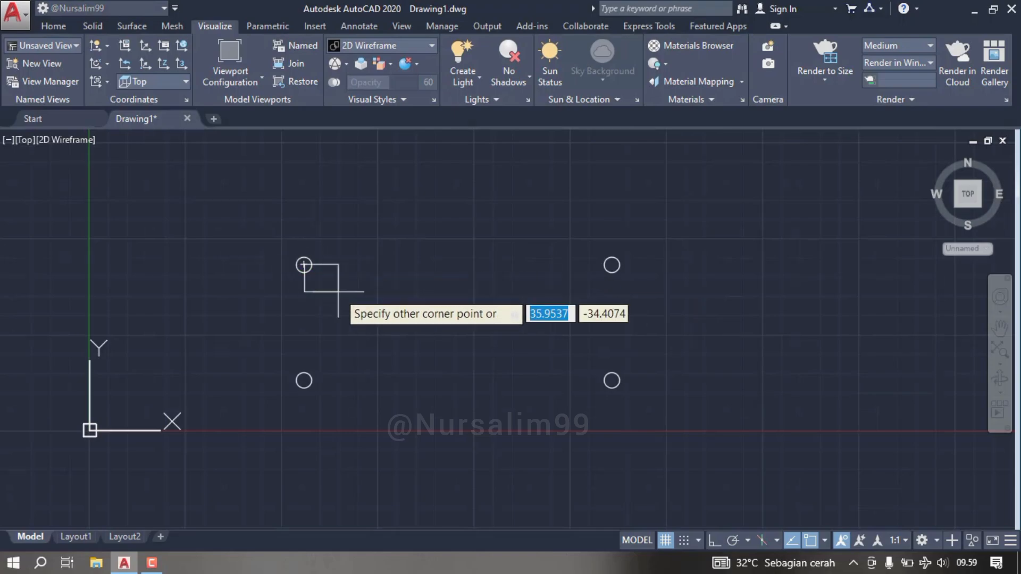
{"action": "left_click", "coordinate": [611, 380]}
Offset the rectangle outward by 50 and end the Offset command
{"action": "middle_click_drag", "start_coordinate": [525, 323], "coordinate": [502, 321]}
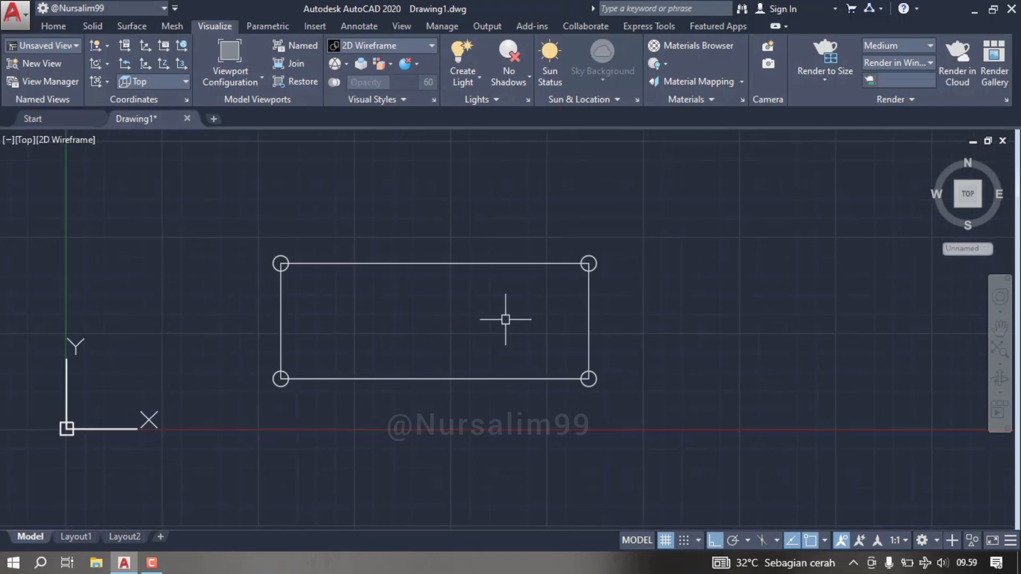
{"action": "key", "text": "Return"}
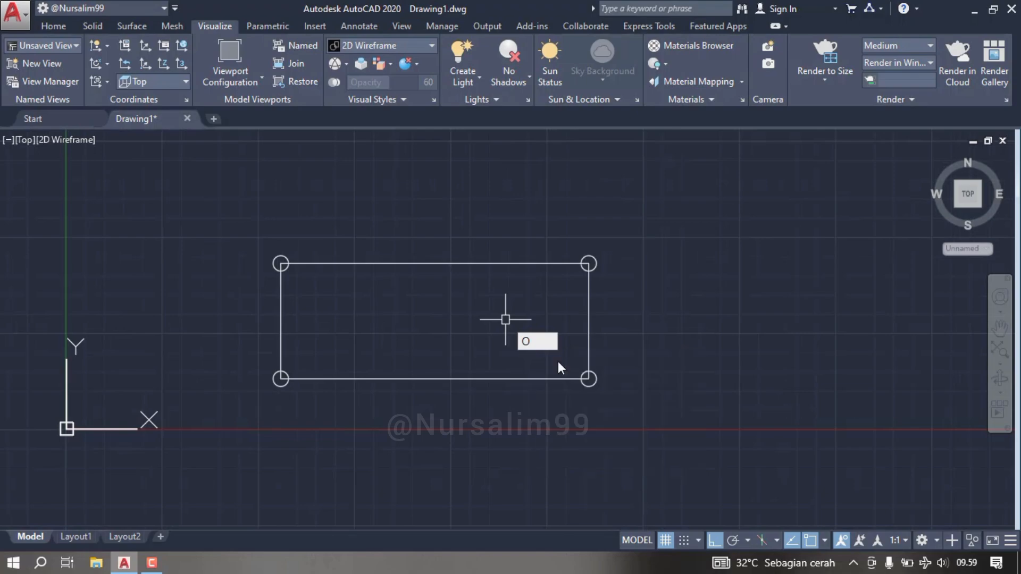
{"action": "type", "text": "50"}
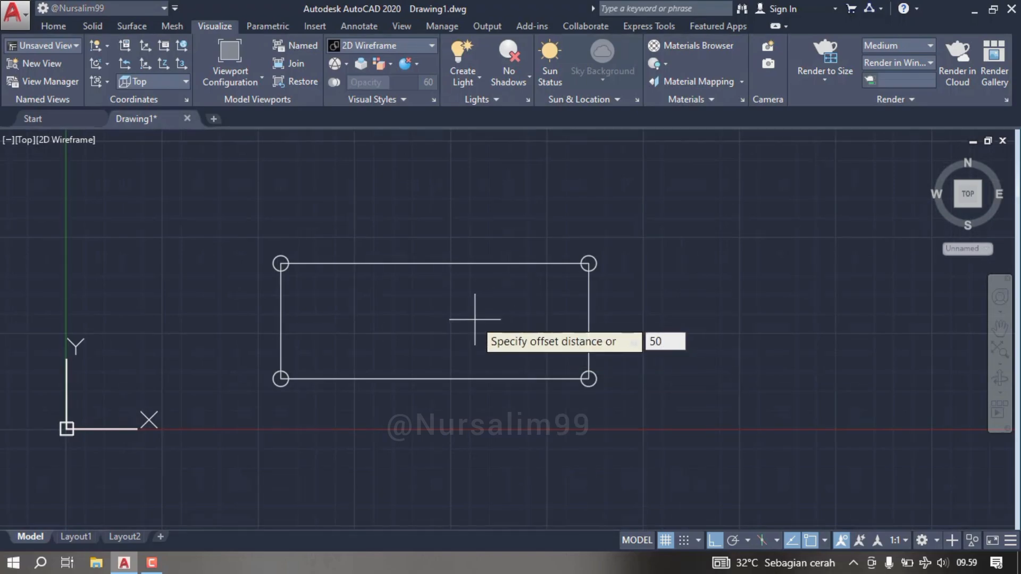
{"action": "right_click", "coordinate": [475, 319]}
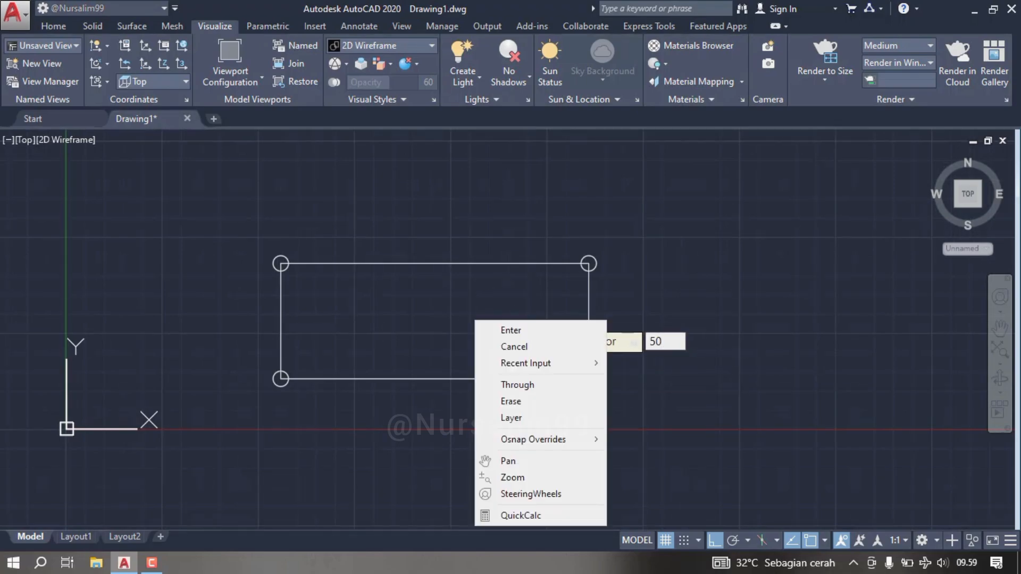
{"action": "left_click", "coordinate": [497, 330]}
{"action": "left_click", "coordinate": [431, 264]}
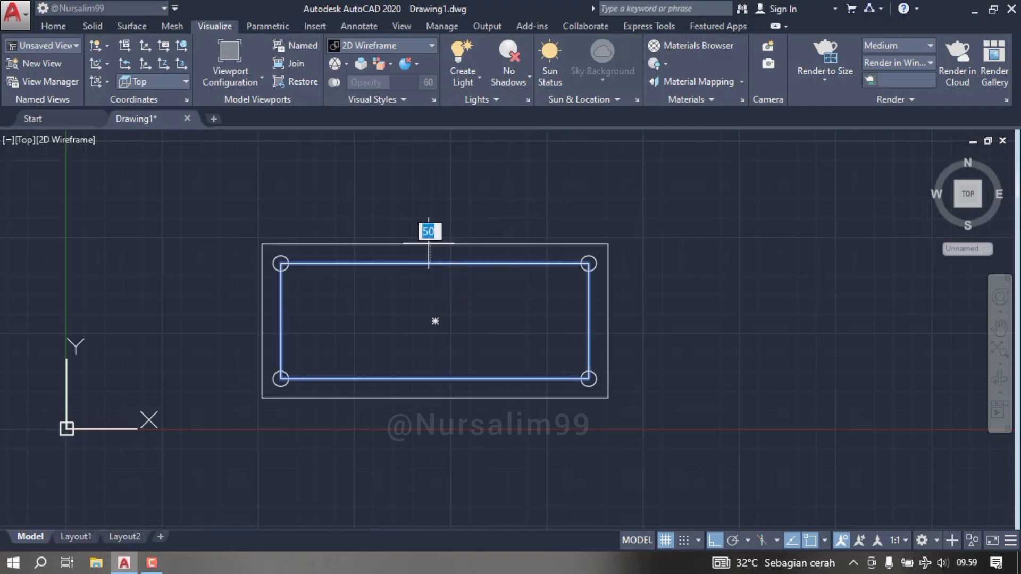
{"action": "left_click", "coordinate": [427, 206]}
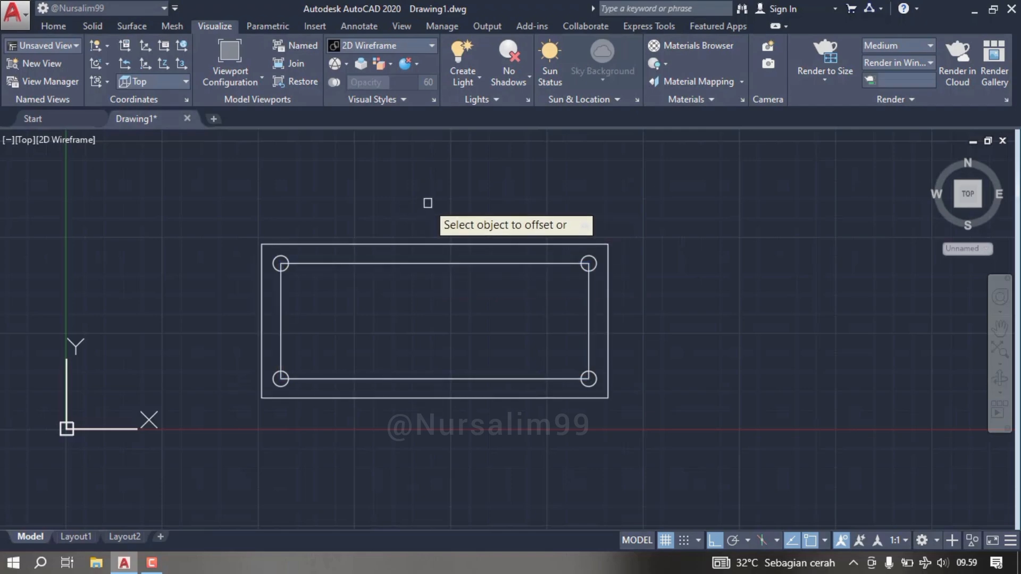
{"action": "right_click", "coordinate": [427, 203]}
{"action": "left_click", "coordinate": [444, 210]}
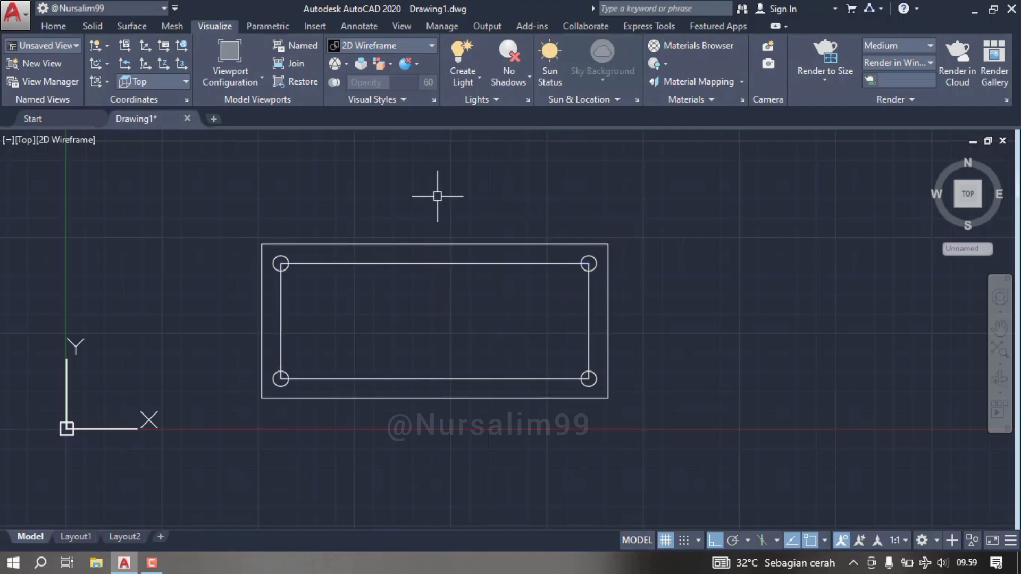
Set the visual style to X-Ray and the view to SE Isometric
{"action": "middle_click_drag", "start_coordinate": [437, 194], "coordinate": [420, 206]}
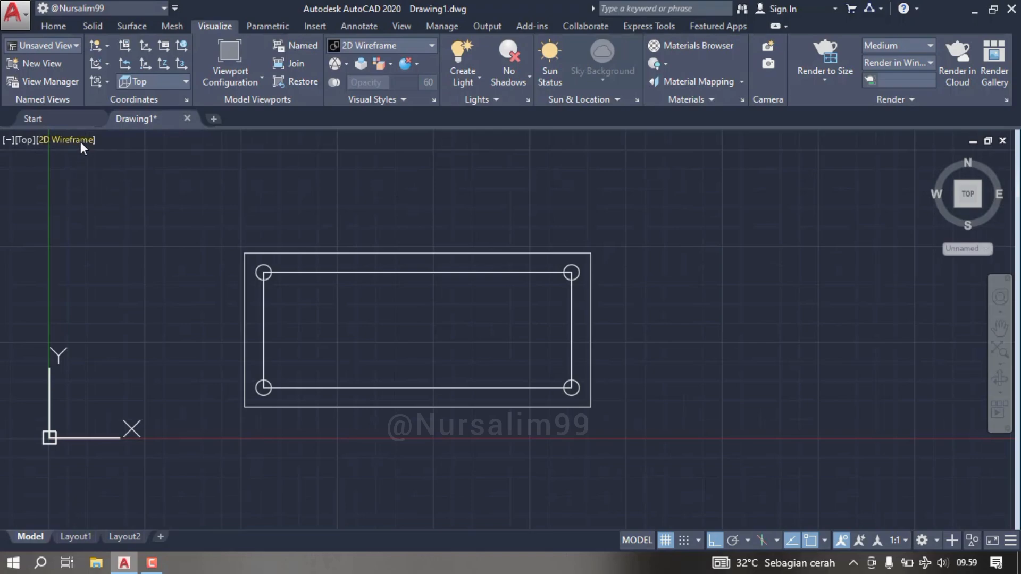
{"action": "left_click", "coordinate": [105, 194]}
{"action": "left_click", "coordinate": [90, 200]}
{"action": "left_click", "coordinate": [65, 142]}
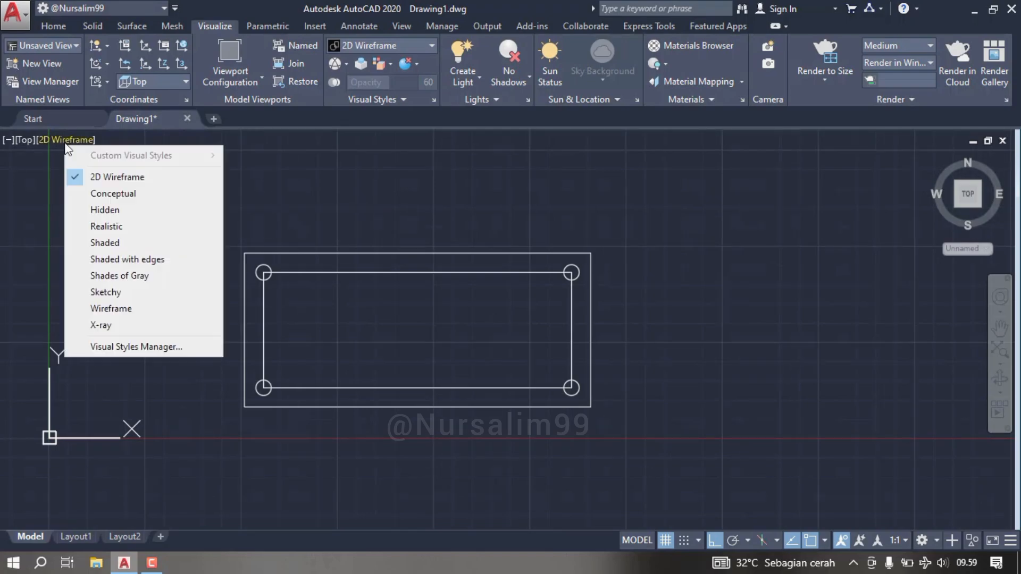
{"action": "left_click", "coordinate": [133, 329]}
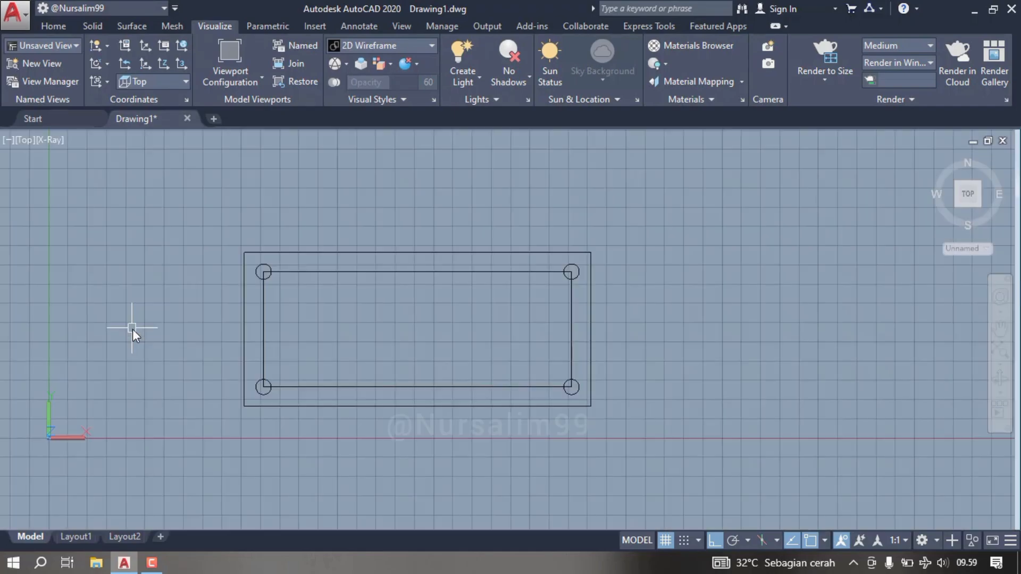
{"action": "left_click", "coordinate": [25, 140]}
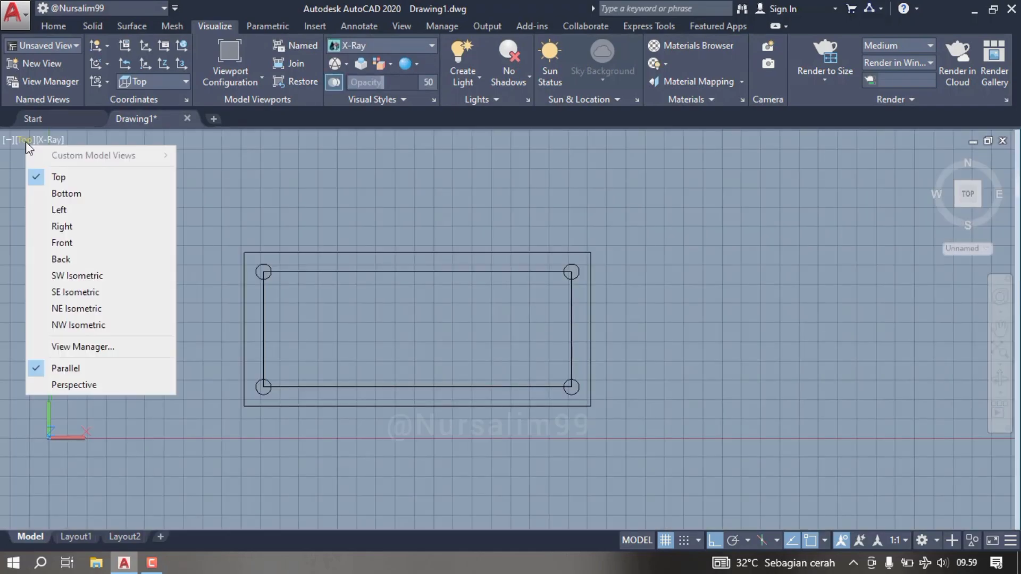
{"action": "left_click", "coordinate": [87, 294]}
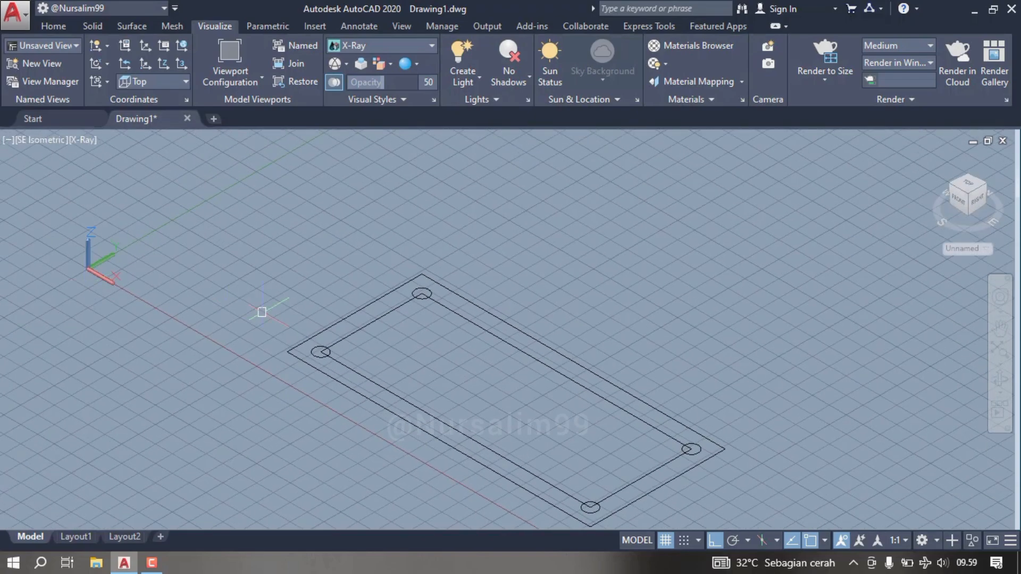
Move the four circles and both rectangles 50 units straight up along the Z axis
{"action": "mouse_move", "coordinate": [560, 283]}
{"action": "middle_mouse_down"}
{"action": "mouse_move", "coordinate": [446, 218]}
{"action": "mouse_move", "coordinate": [418, 222]}
{"action": "middle_mouse_up"}
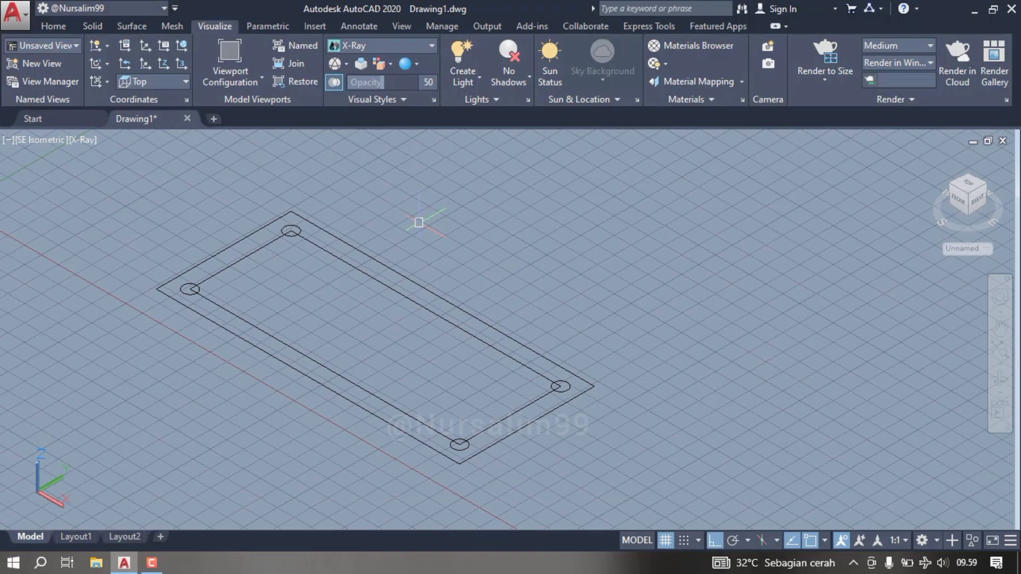
{"action": "type", "text": "m"}
{"action": "left_click", "coordinate": [473, 259]}
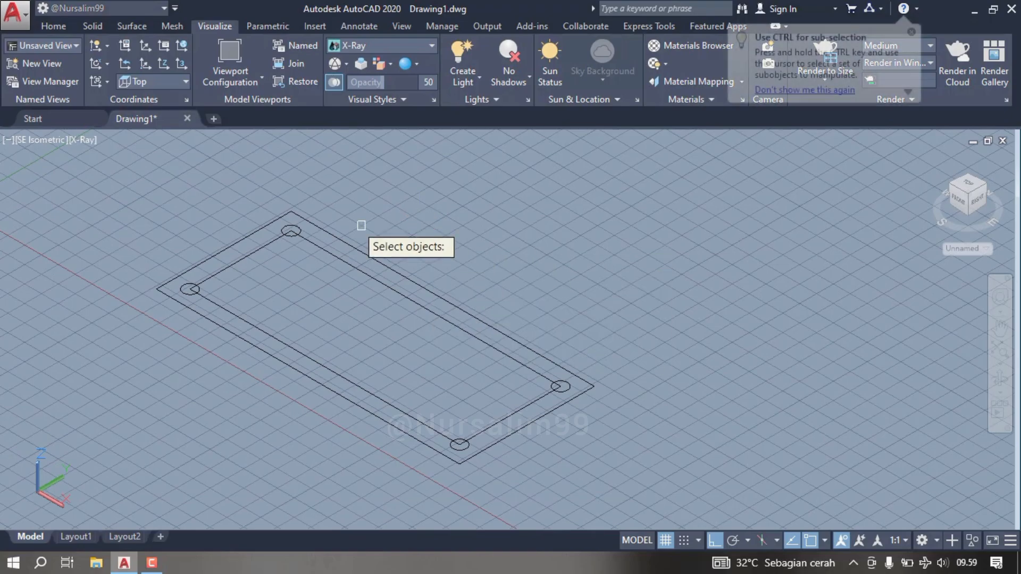
{"action": "left_click", "coordinate": [138, 179]}
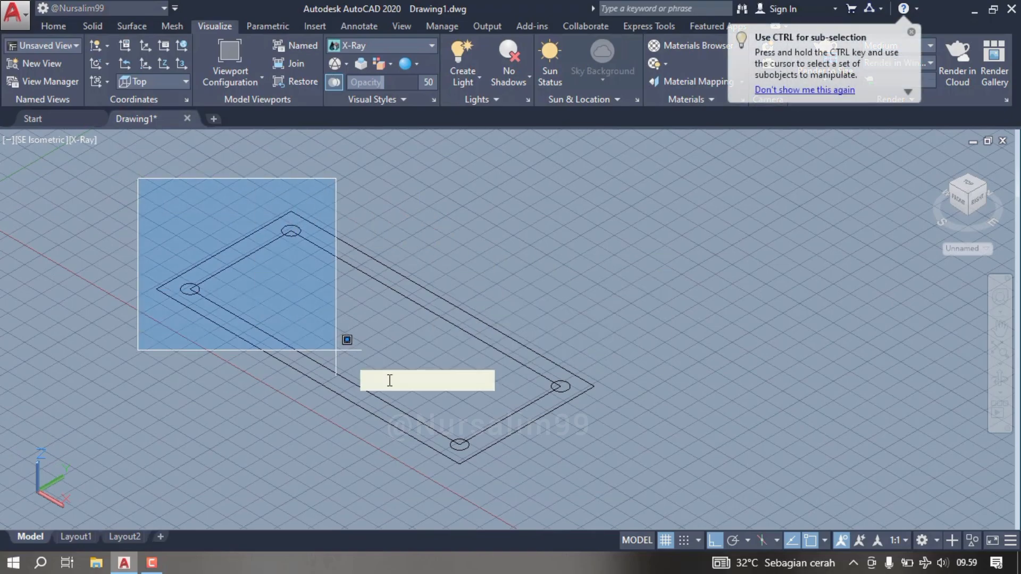
{"action": "left_click", "coordinate": [632, 483]}
{"action": "key", "text": "Return"}
{"action": "left_click", "coordinate": [606, 287]}
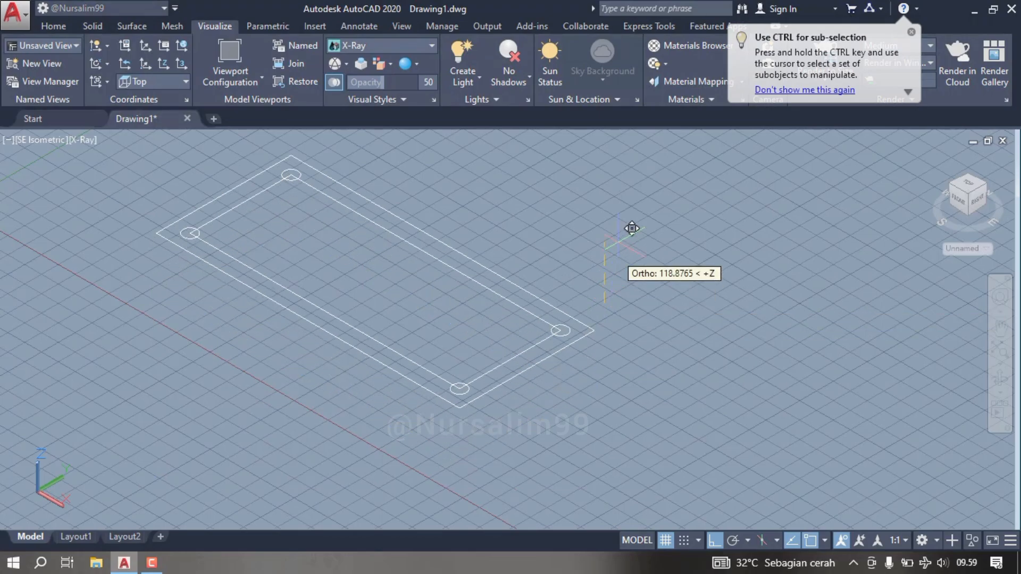
{"action": "type", "text": "50"}
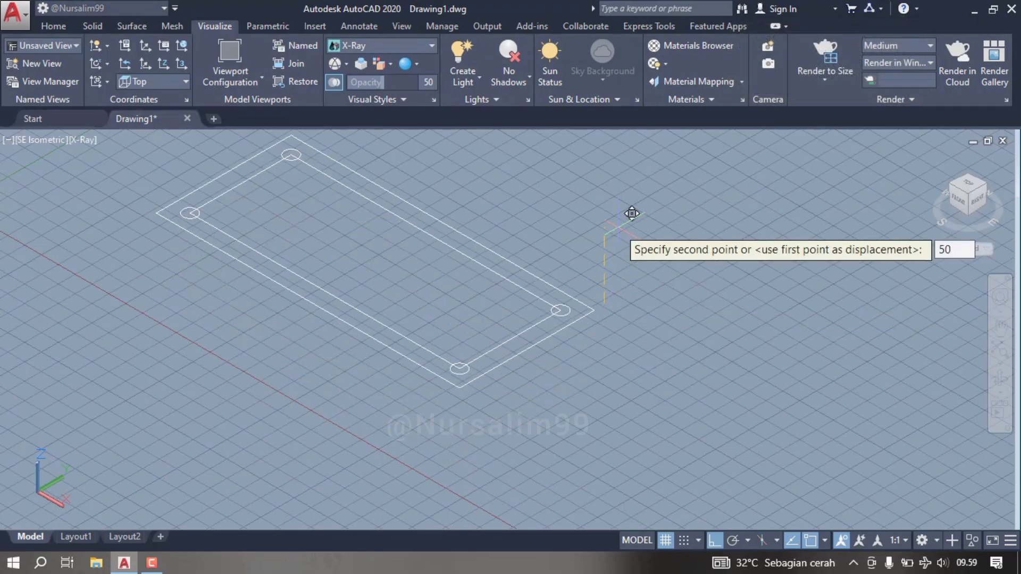
{"action": "key", "text": "Return"}
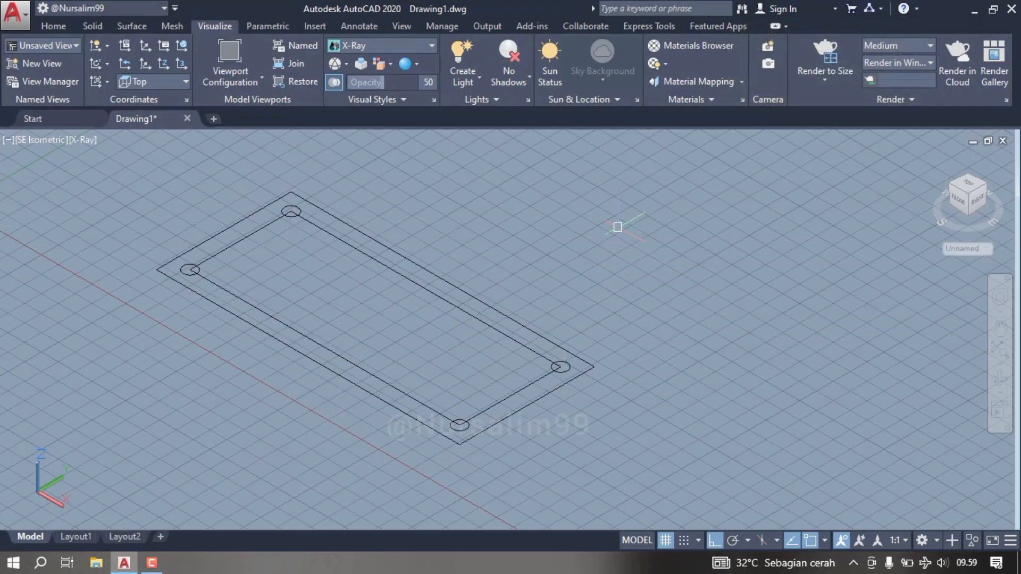
Extrude the four corner circles 50 units downward to form the legs
{"action": "middle_click_drag", "start_coordinate": [470, 262], "coordinate": [510, 269]}
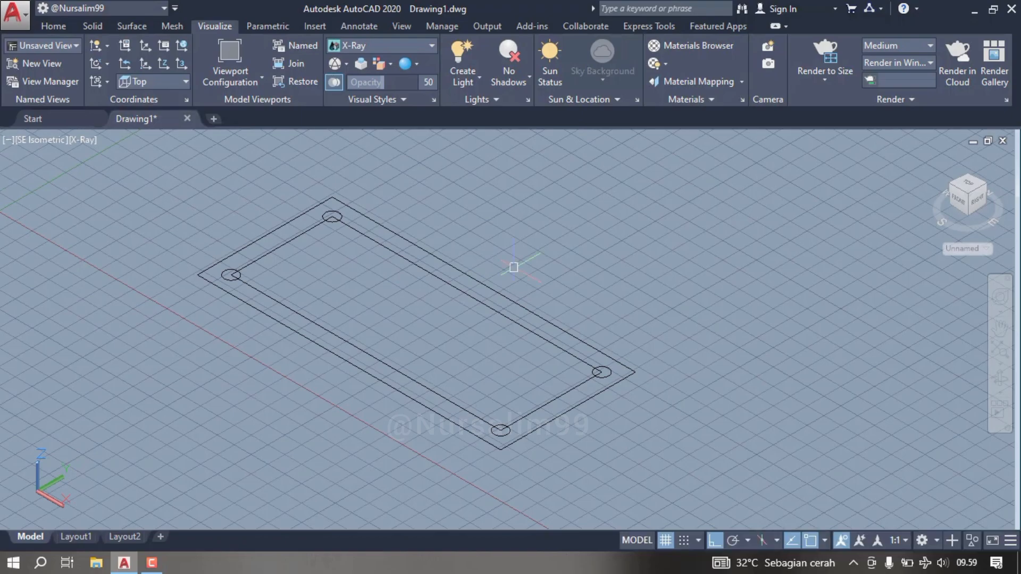
{"action": "type", "text": "e"}
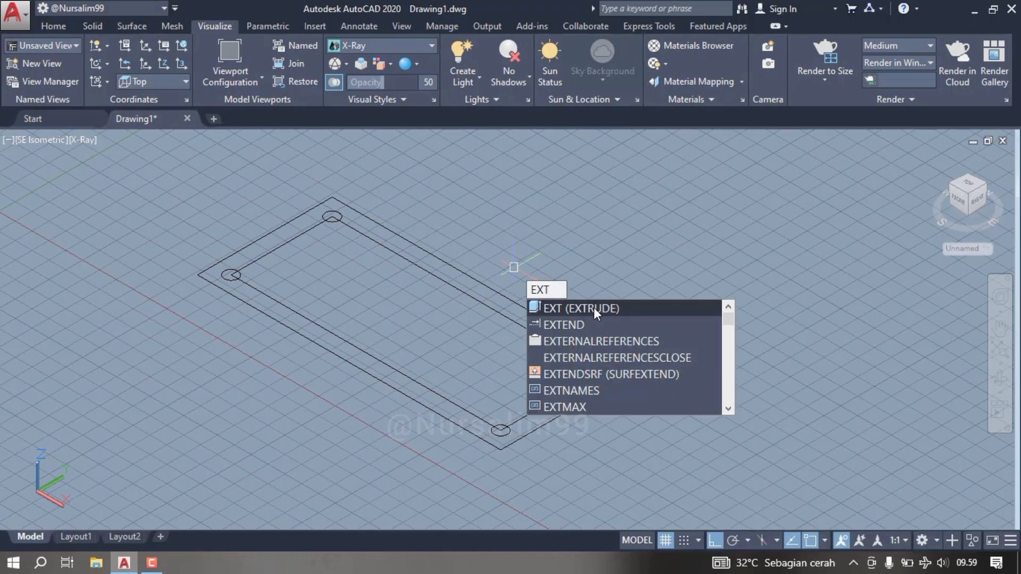
{"action": "left_click", "coordinate": [593, 308]}
{"action": "left_click", "coordinate": [203, 183]}
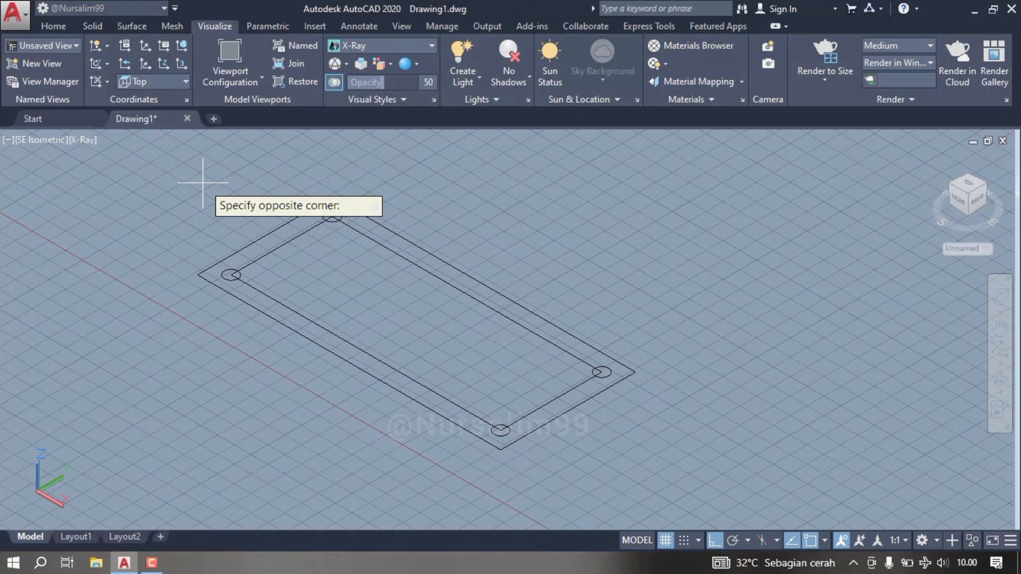
{"action": "left_click", "coordinate": [422, 301]}
{"action": "left_click", "coordinate": [395, 301]}
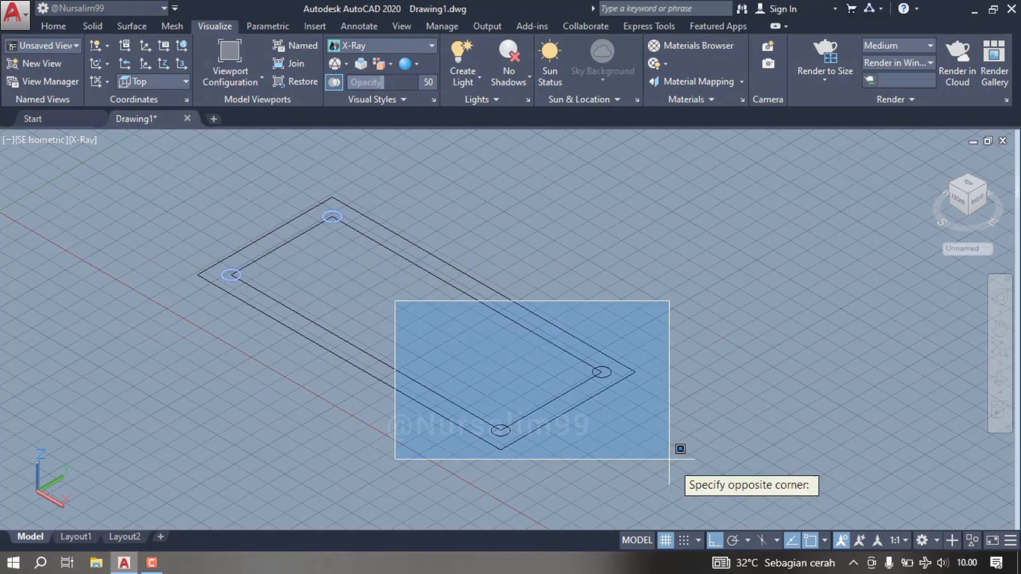
{"action": "left_click", "coordinate": [669, 458]}
{"action": "right_click", "coordinate": [521, 270]}
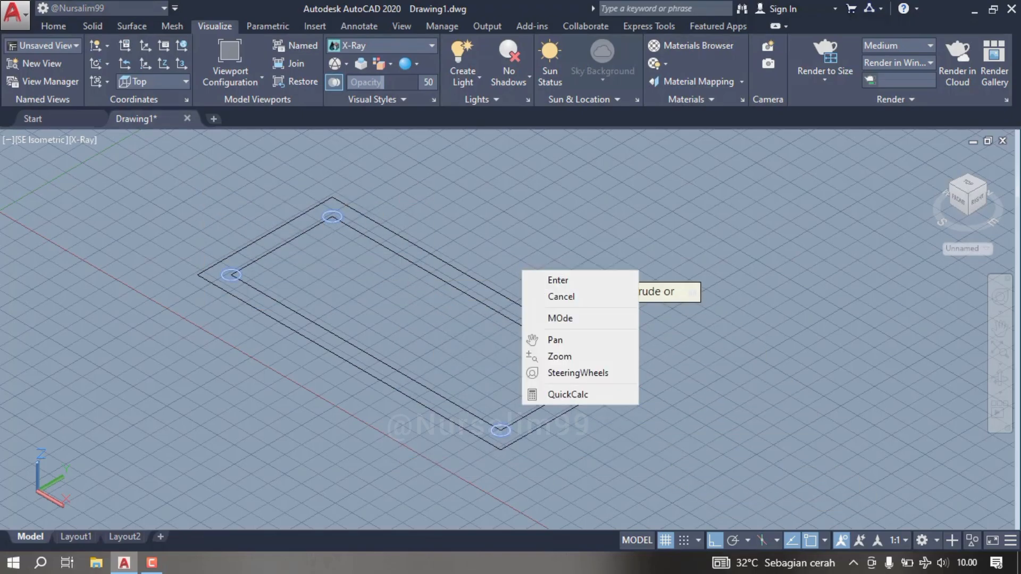
{"action": "left_click", "coordinate": [534, 278]}
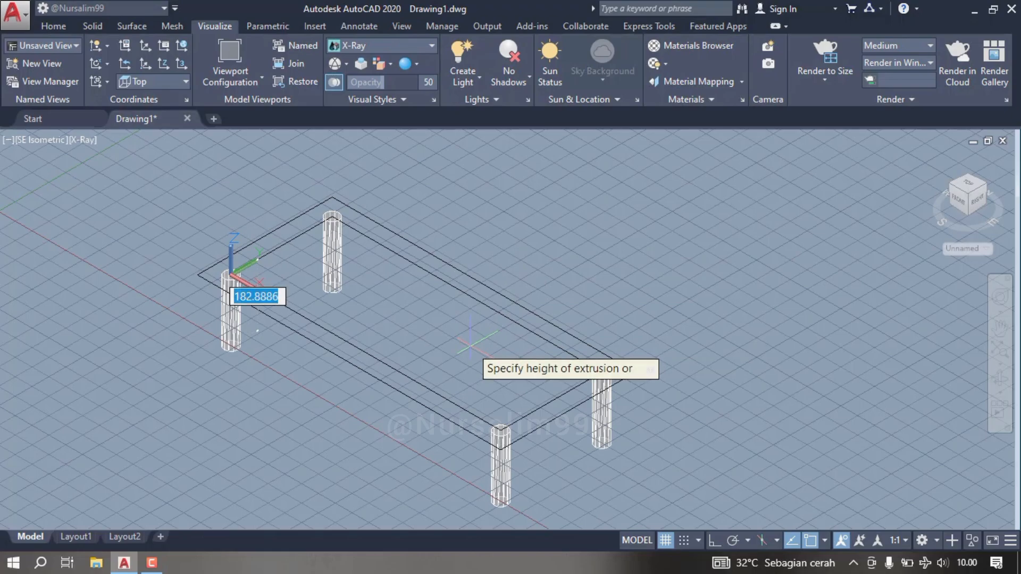
{"action": "type", "text": "50"}
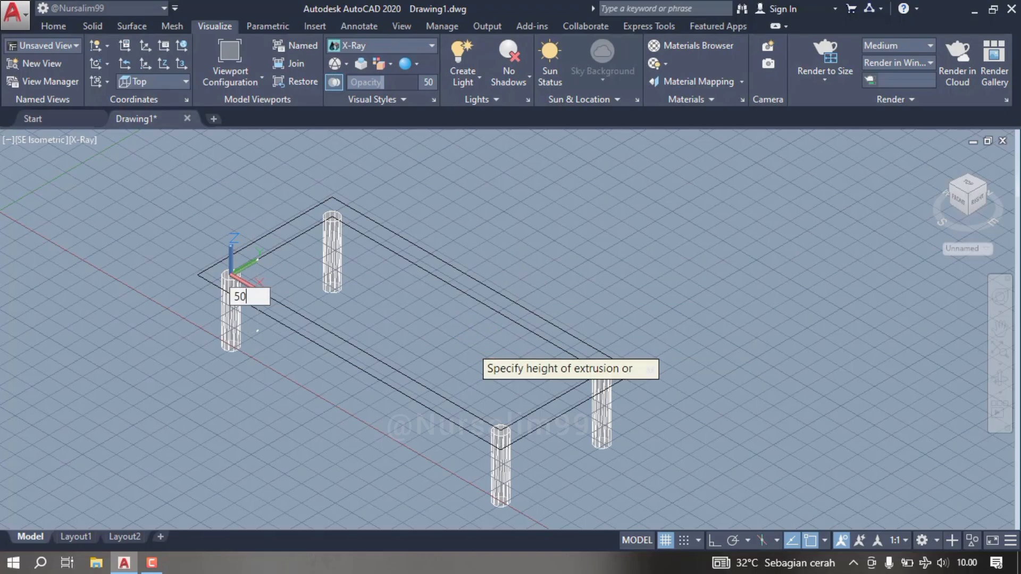
{"action": "right_click", "coordinate": [470, 127]}
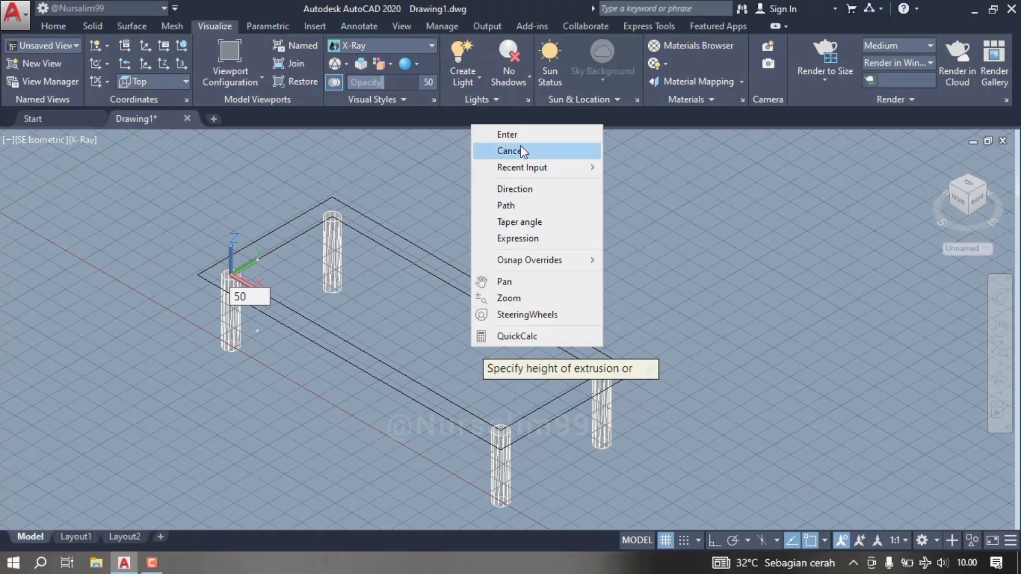
{"action": "left_click", "coordinate": [563, 135]}
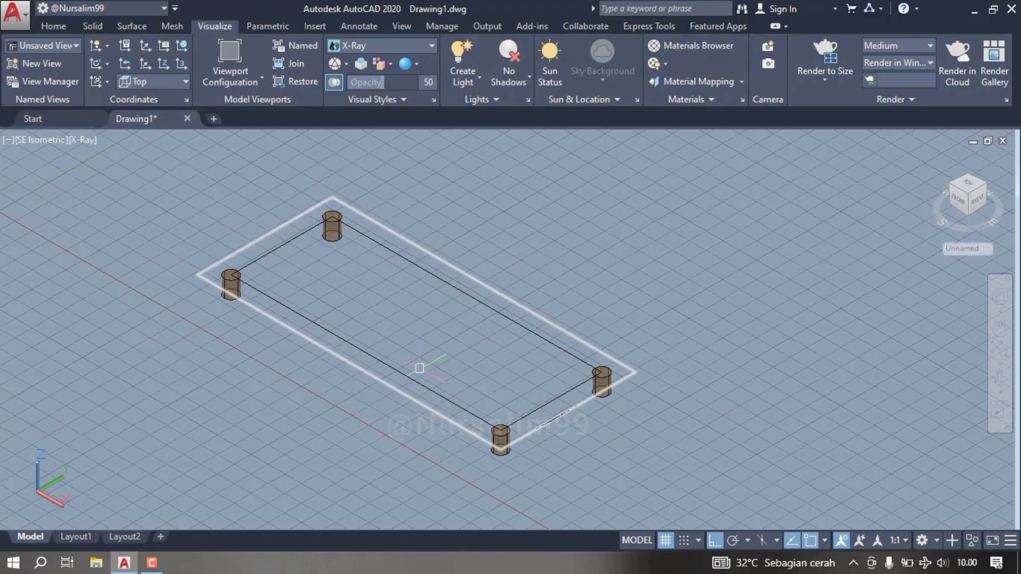
Extrude the outer offset rectangle 300 units upward to form a box above the legs
{"action": "middle_click_drag", "start_coordinate": [401, 325], "coordinate": [490, 297], "text": "shift"}
{"action": "scroll", "coordinate": [452, 291], "scroll_direction": "up", "scroll_amount": 3}
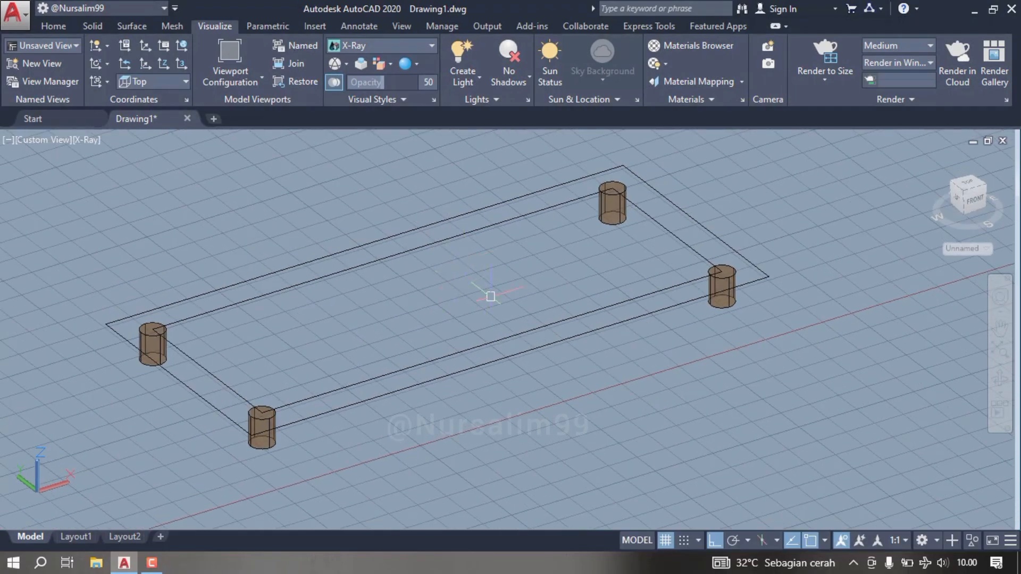
{"action": "type", "text": "x"}
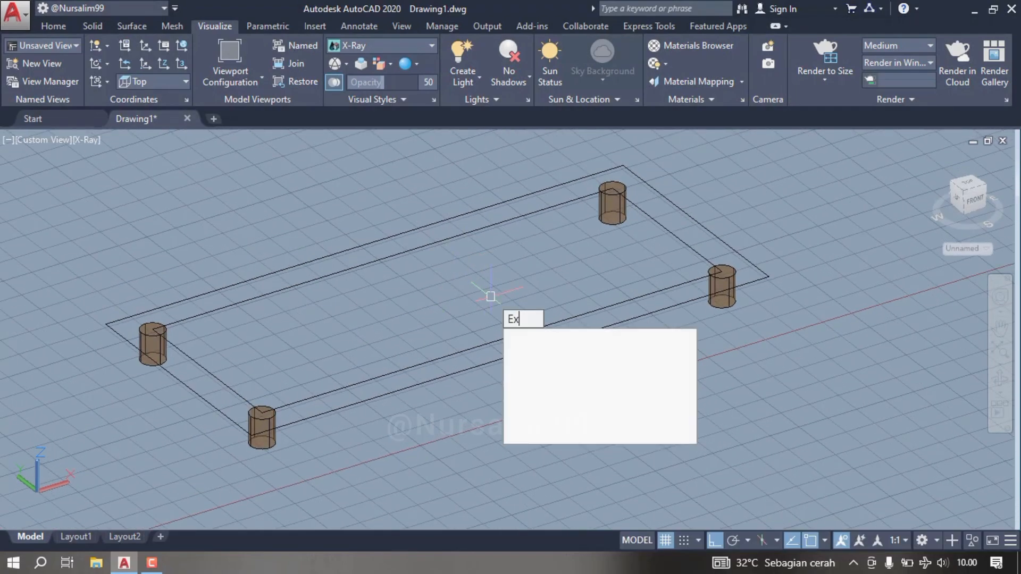
{"action": "type", "text": "t"}
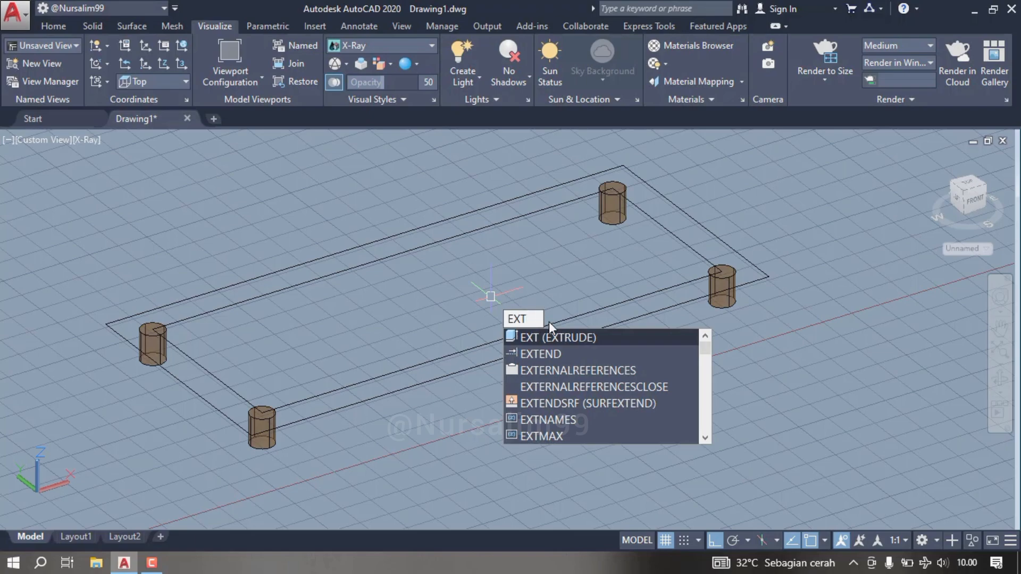
{"action": "left_click", "coordinate": [556, 336]}
{"action": "scroll", "coordinate": [492, 327], "scroll_direction": "down", "scroll_amount": 2}
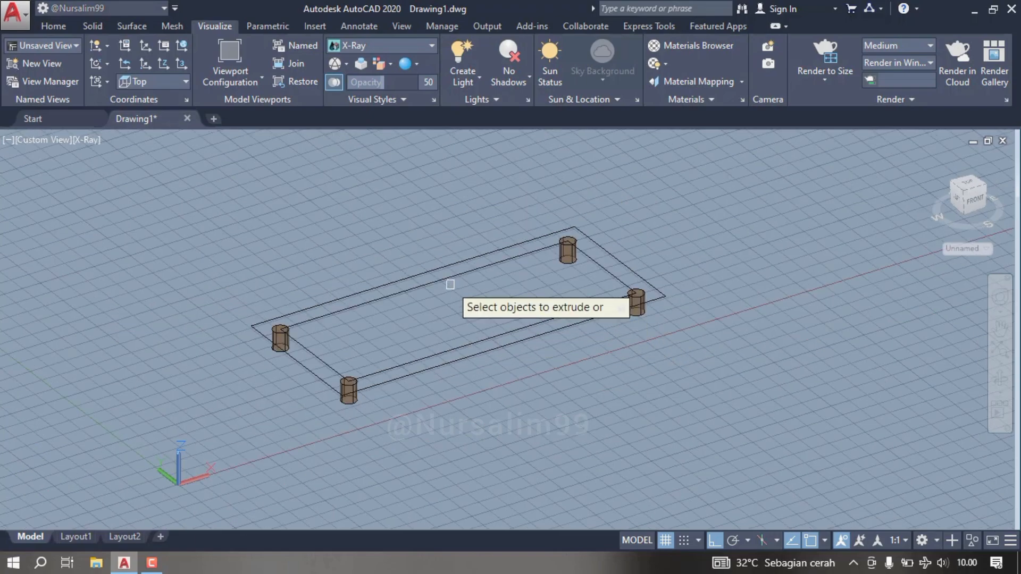
{"action": "left_click", "coordinate": [444, 266]}
{"action": "right_click", "coordinate": [423, 218]}
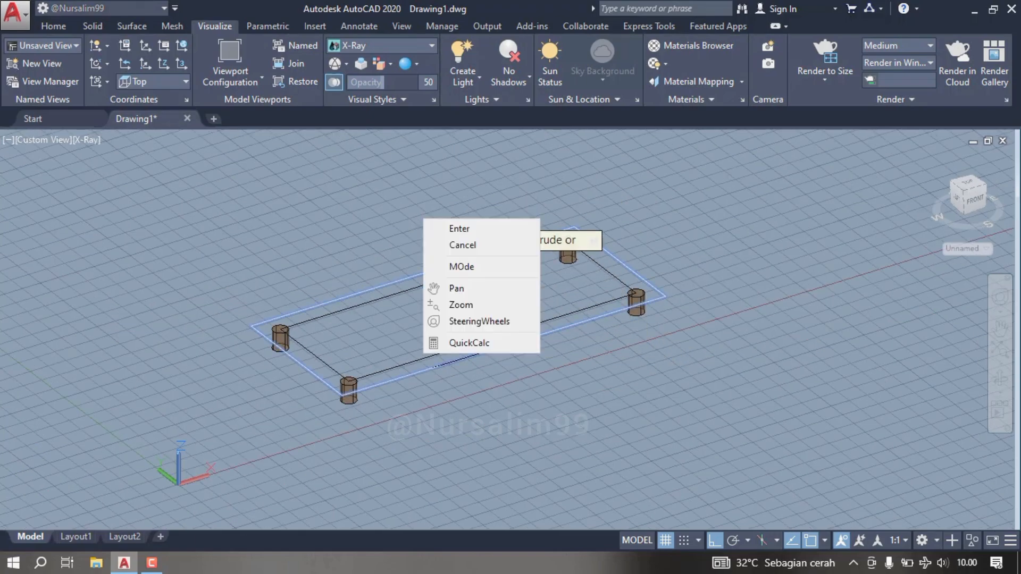
{"action": "left_click", "coordinate": [457, 228]}
{"action": "middle_click_drag", "start_coordinate": [398, 196], "coordinate": [389, 287]}
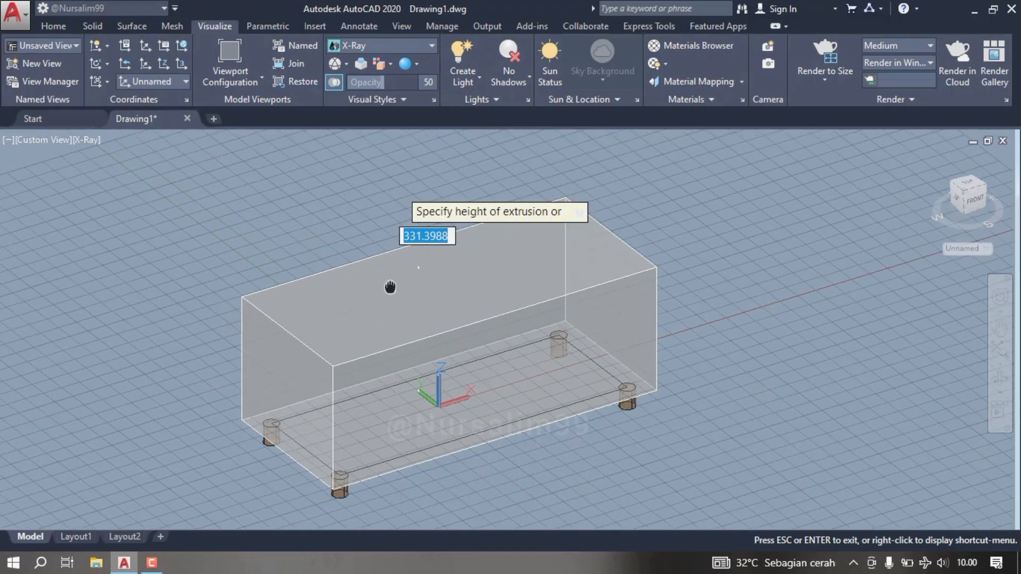
{"action": "type", "text": "300"}
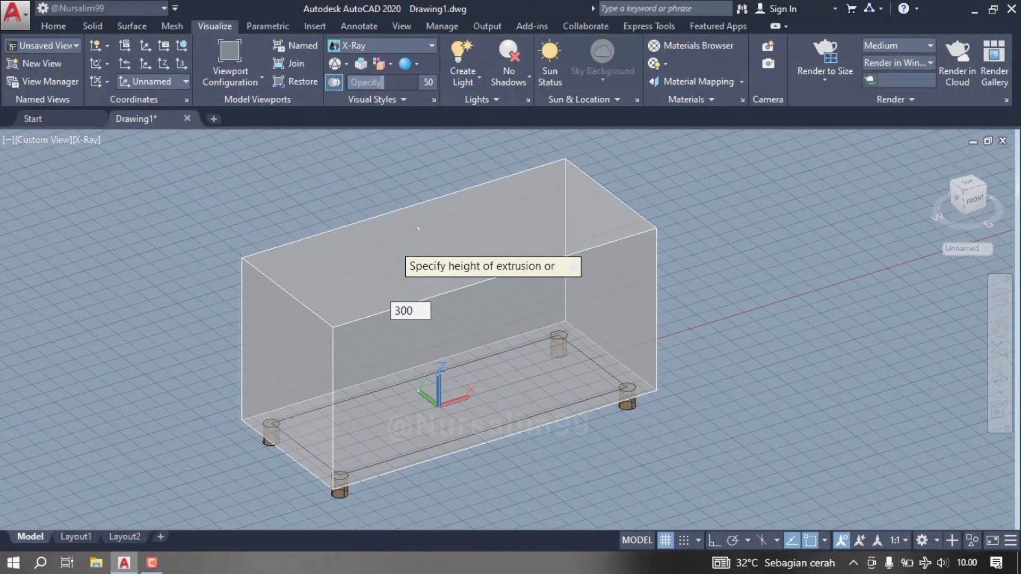
{"action": "right_click", "coordinate": [394, 246]}
{"action": "left_click", "coordinate": [431, 256]}
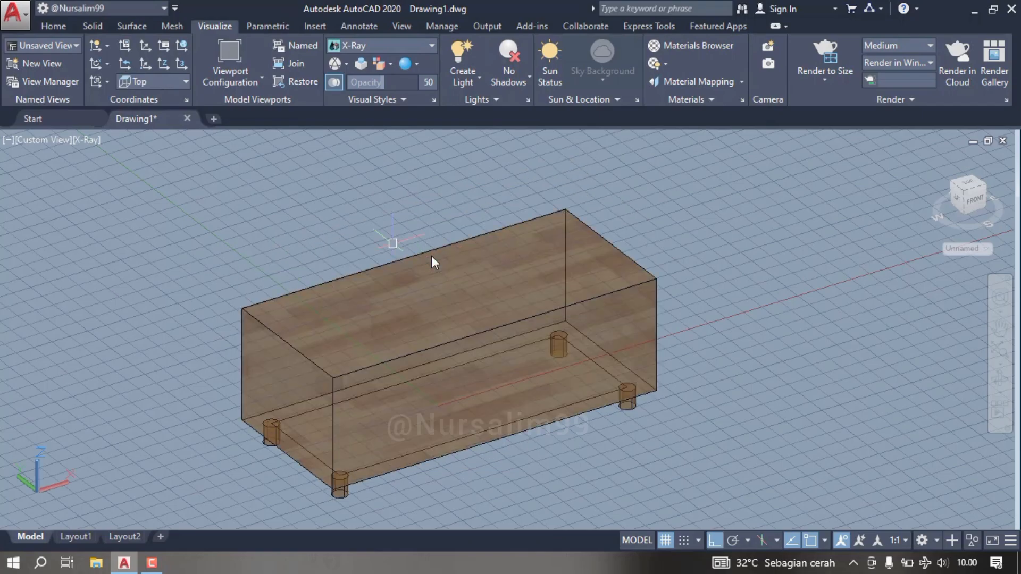
{"action": "middle_click_drag", "start_coordinate": [383, 240], "coordinate": [379, 195]}
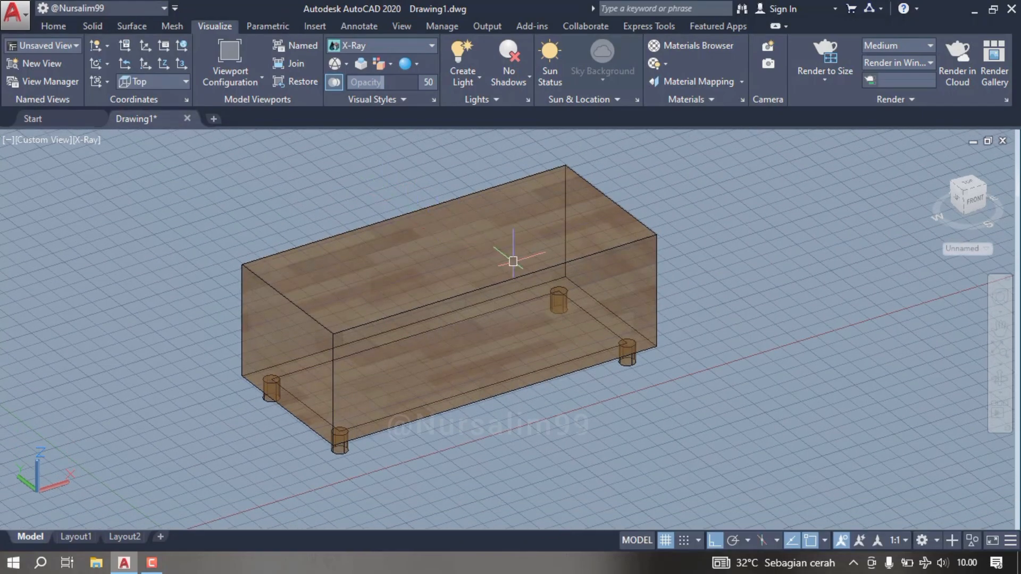
{"action": "middle_click_drag", "start_coordinate": [513, 261], "coordinate": [543, 243], "text": "shift"}
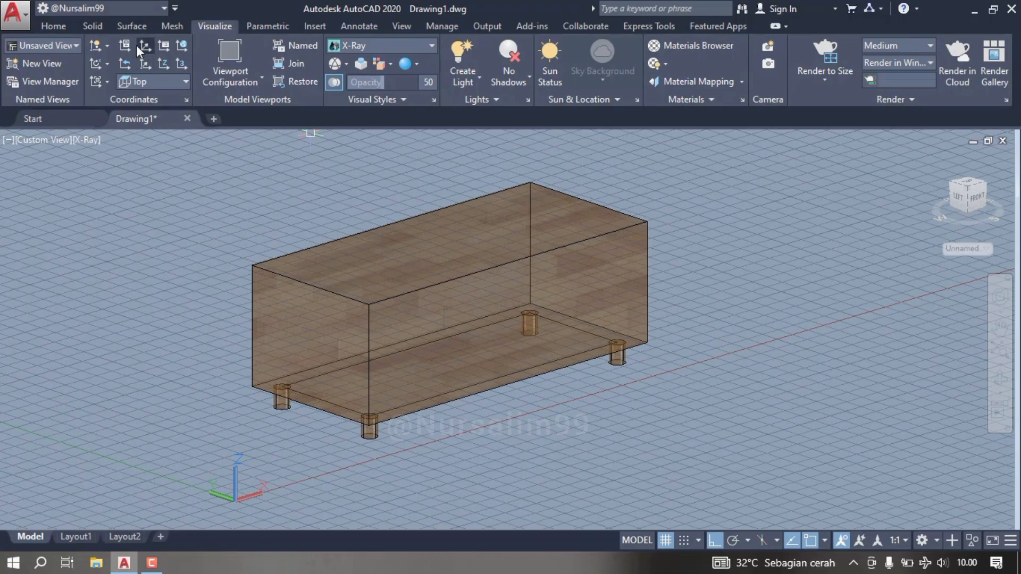
{"action": "left_click", "coordinate": [94, 25]}
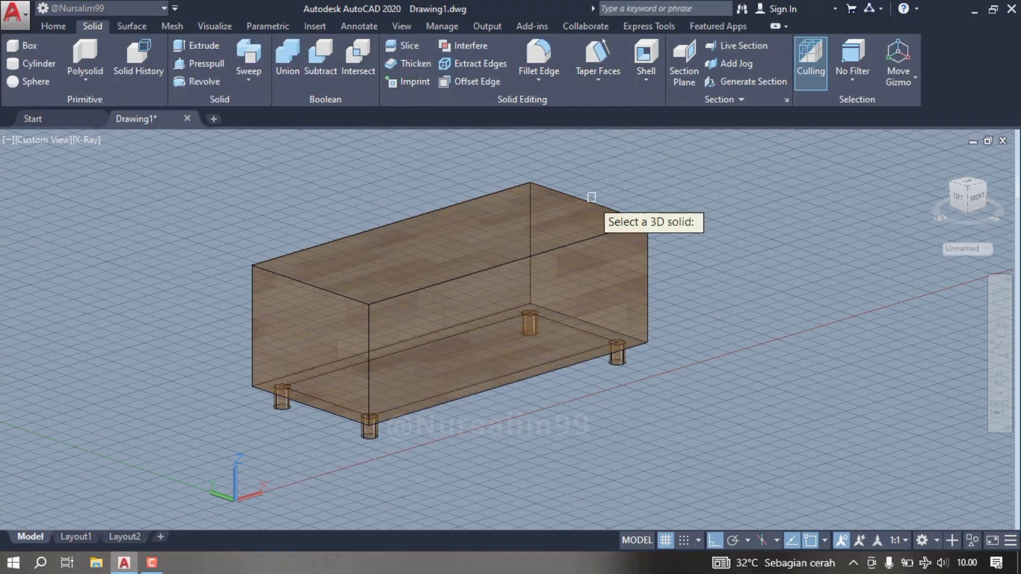
{"action": "left_click", "coordinate": [511, 334]}
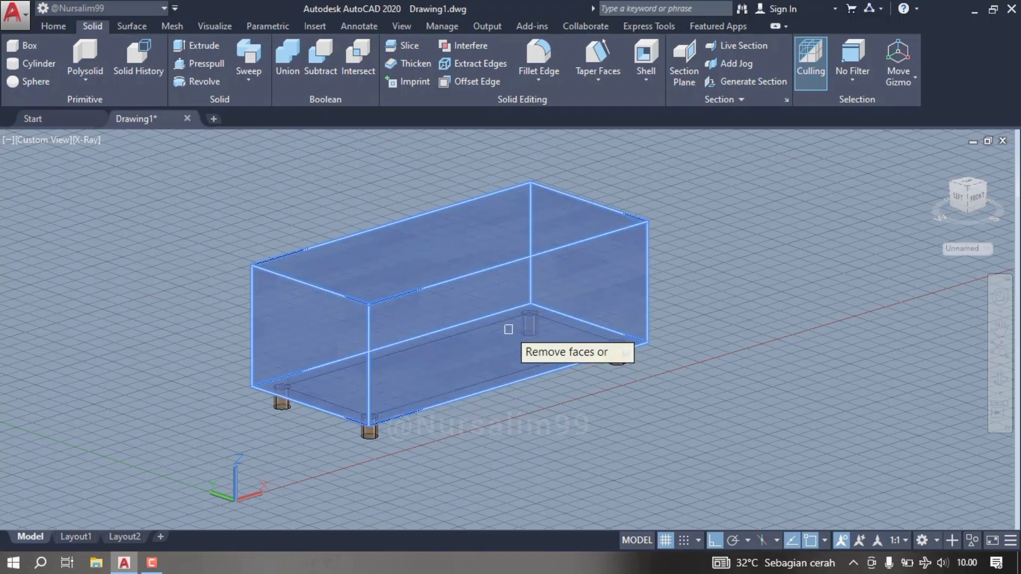
{"action": "right_click", "coordinate": [421, 170]}
{"action": "left_click", "coordinate": [437, 178]}
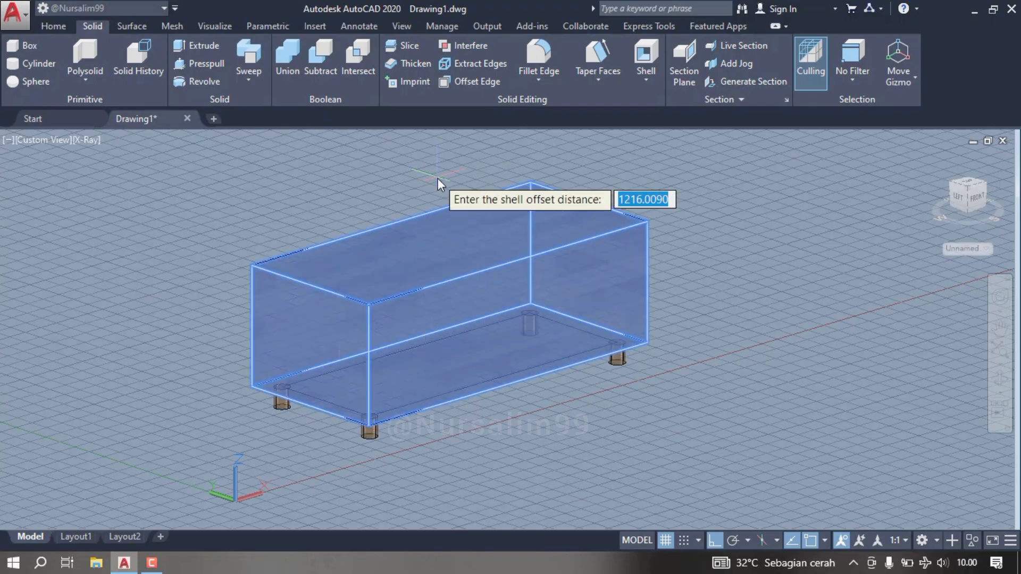
{"action": "key", "text": "Escape"}
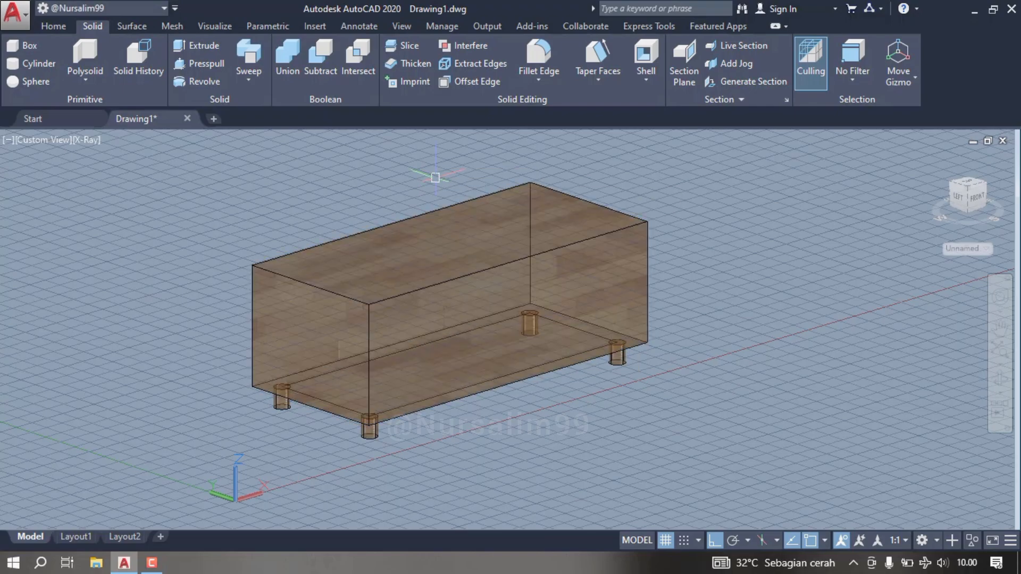
Shell the box with an 8-unit offset, excluding its front face so the cabinet is open at the front
{"action": "left_click", "coordinate": [646, 53]}
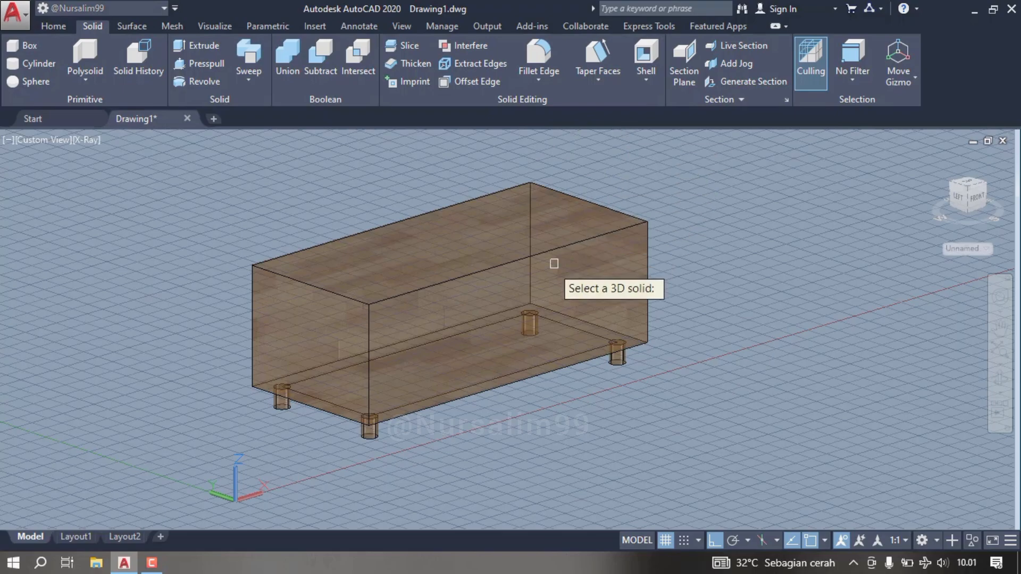
{"action": "left_click", "coordinate": [527, 302]}
{"action": "right_click", "coordinate": [426, 160]}
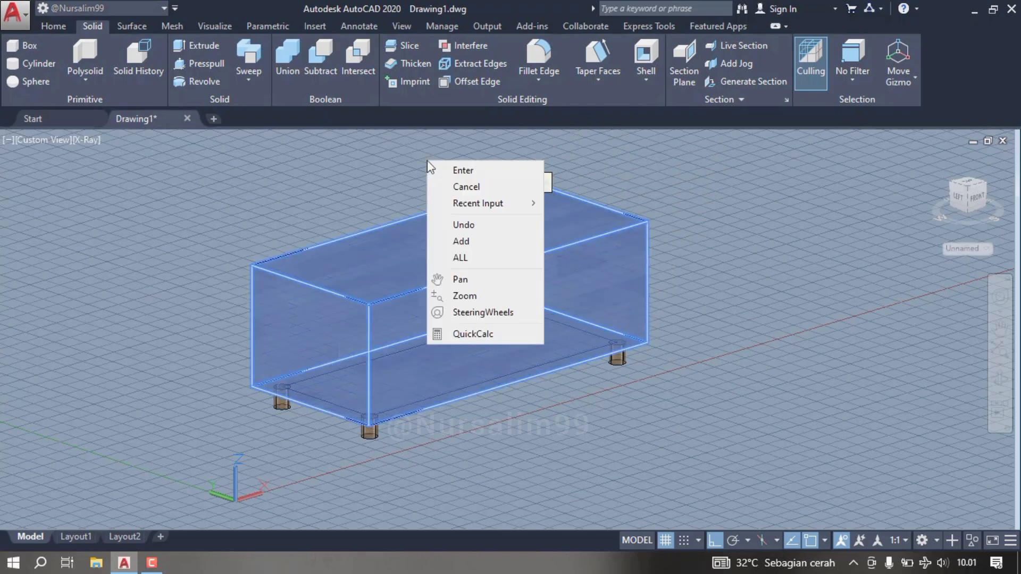
{"action": "mouse_move", "coordinate": [485, 211]}
{"action": "left_click", "coordinate": [485, 241]}
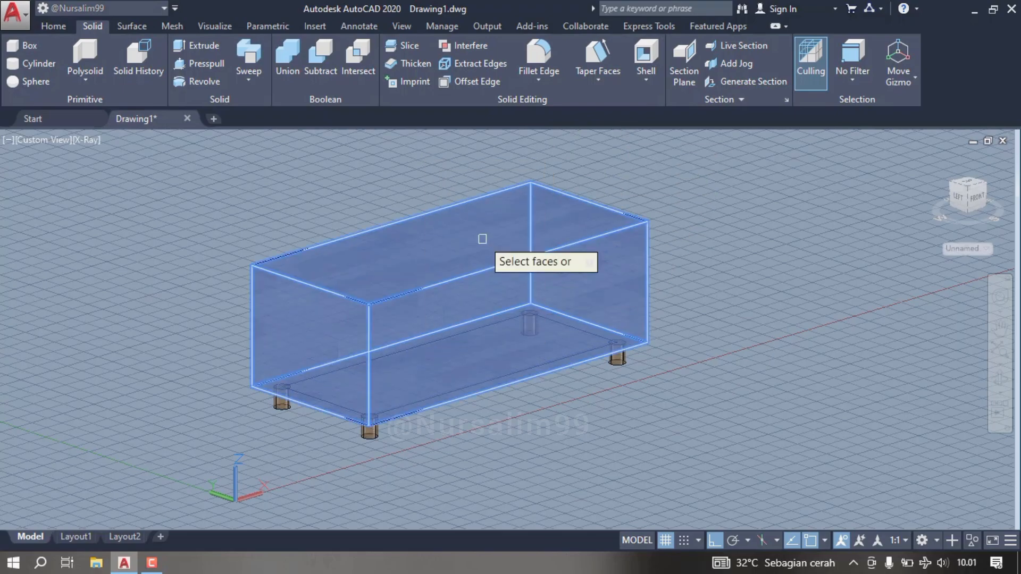
{"action": "right_click", "coordinate": [440, 161]}
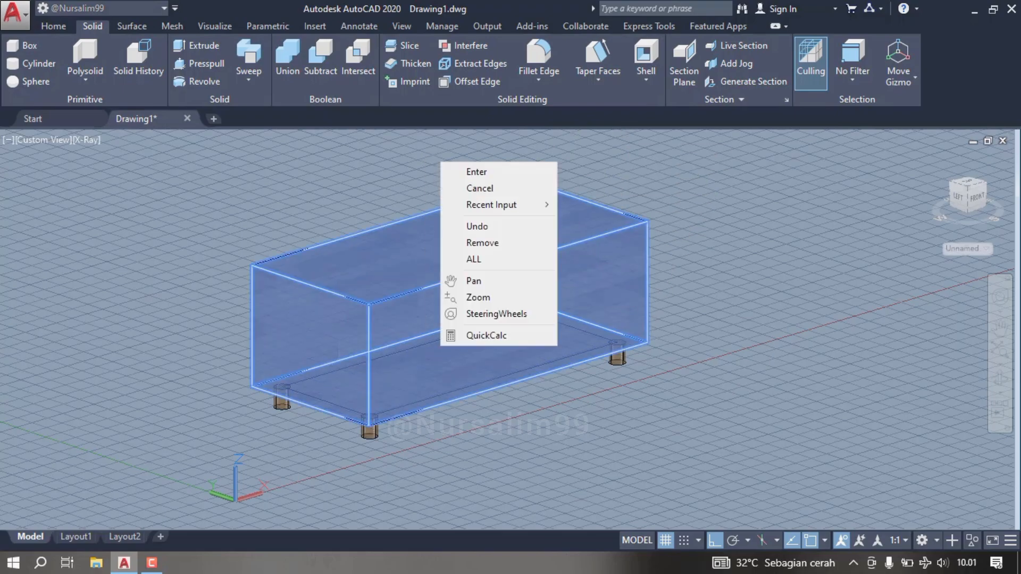
{"action": "left_click", "coordinate": [483, 243]}
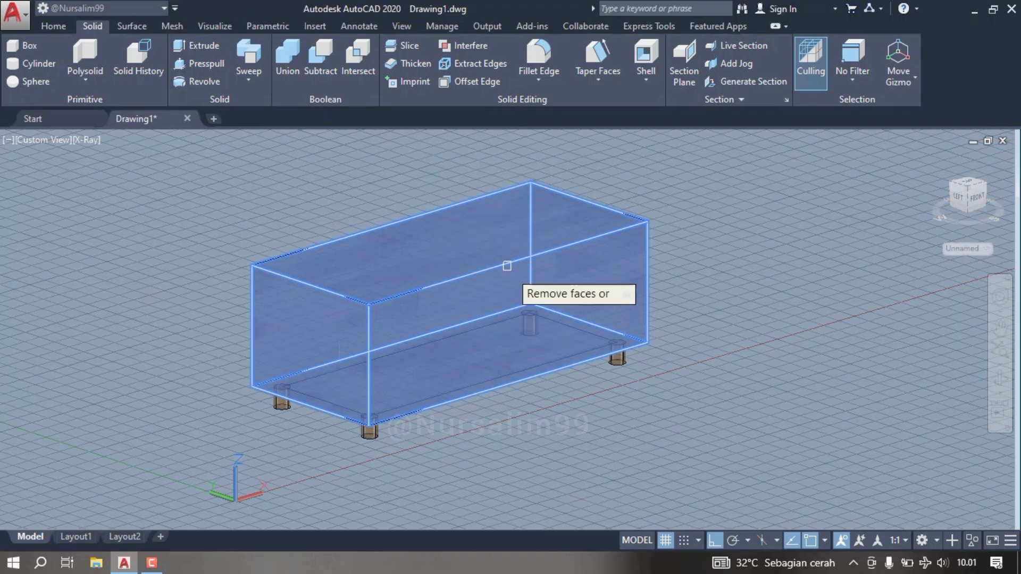
{"action": "left_click", "coordinate": [518, 325]}
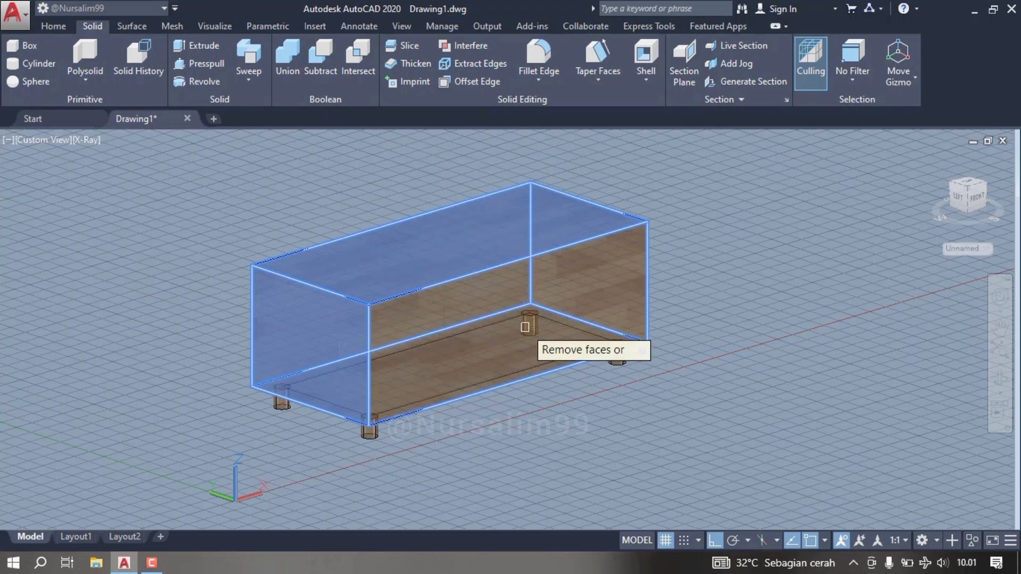
{"action": "right_click", "coordinate": [452, 158]}
{"action": "left_click", "coordinate": [466, 165]}
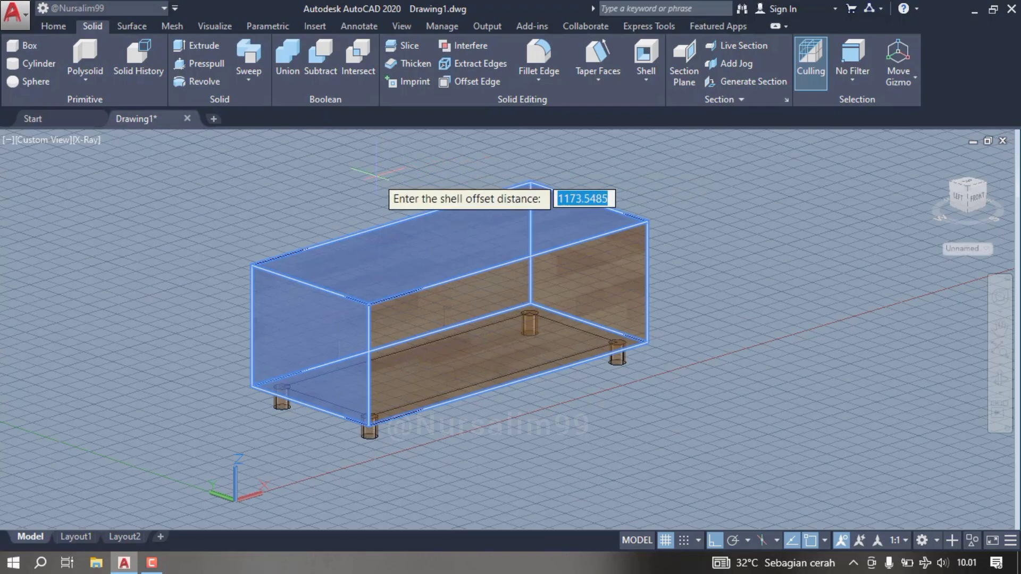
{"action": "type", "text": "8"}
{"action": "key", "text": "Return"}
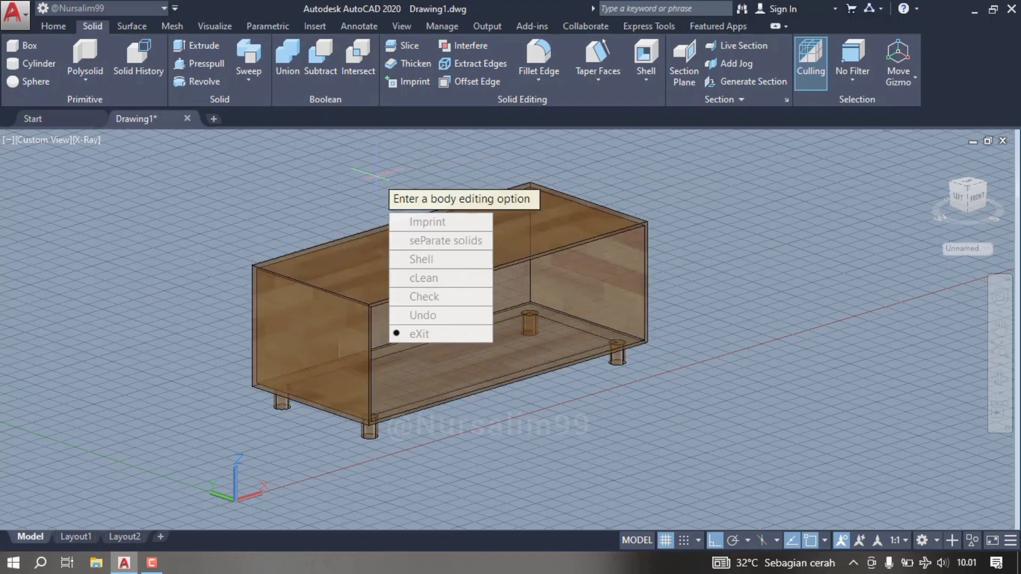
{"action": "left_click", "coordinate": [453, 334]}
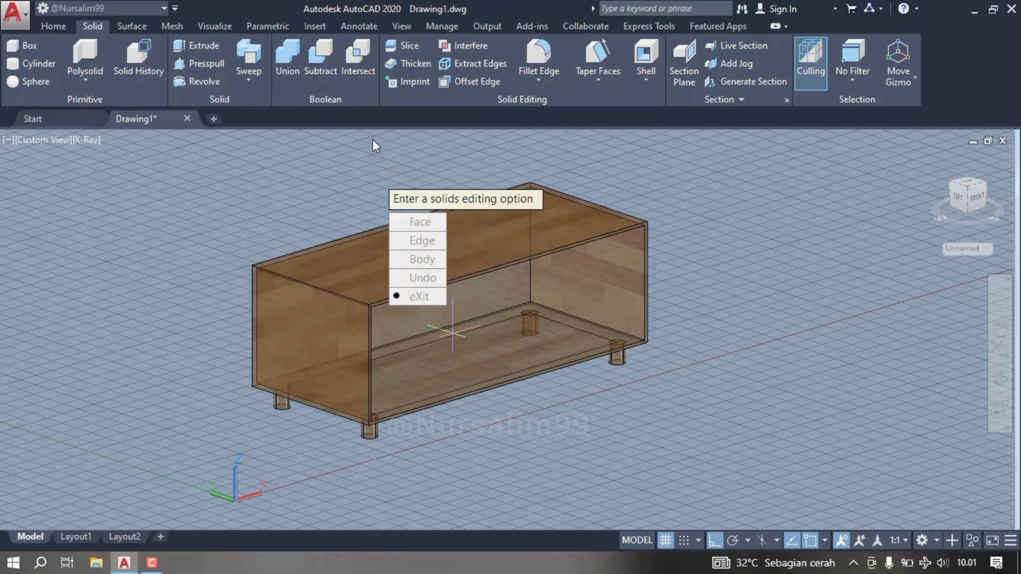
{"action": "left_click", "coordinate": [421, 299]}
Set the visual style to Shaded with edges
{"action": "scroll", "coordinate": [486, 340], "scroll_direction": "up", "scroll_amount": 2}
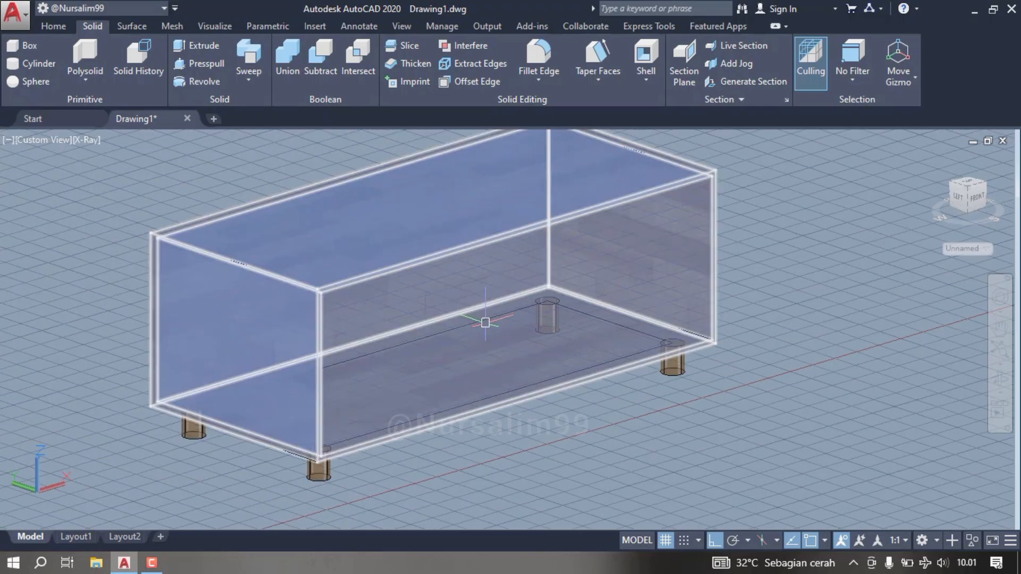
{"action": "scroll", "coordinate": [485, 322], "scroll_direction": "down", "scroll_amount": 2}
{"action": "middle_click_drag", "start_coordinate": [469, 292], "coordinate": [406, 289], "text": "shift"}
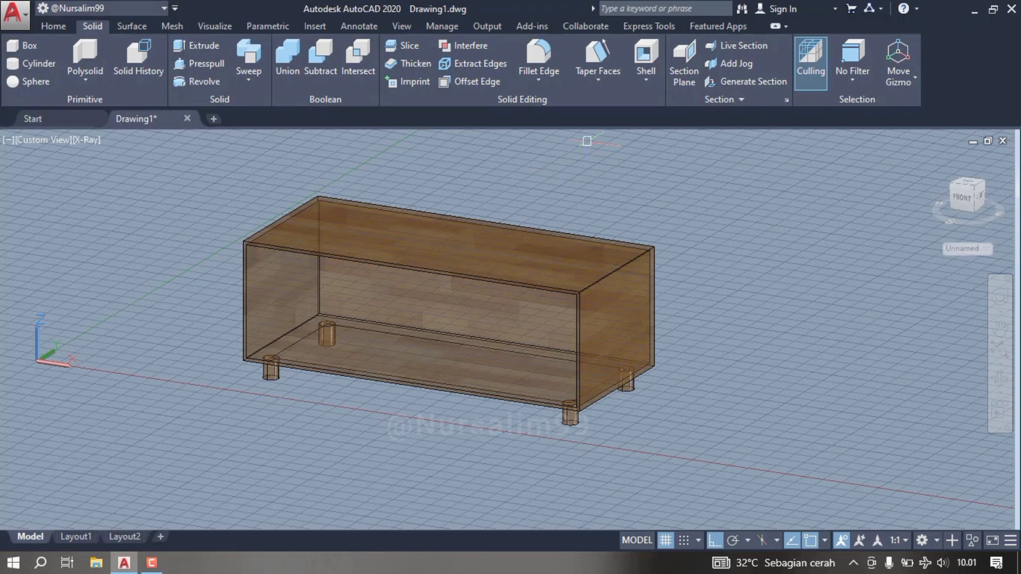
{"action": "middle_click_drag", "start_coordinate": [575, 152], "coordinate": [544, 159]}
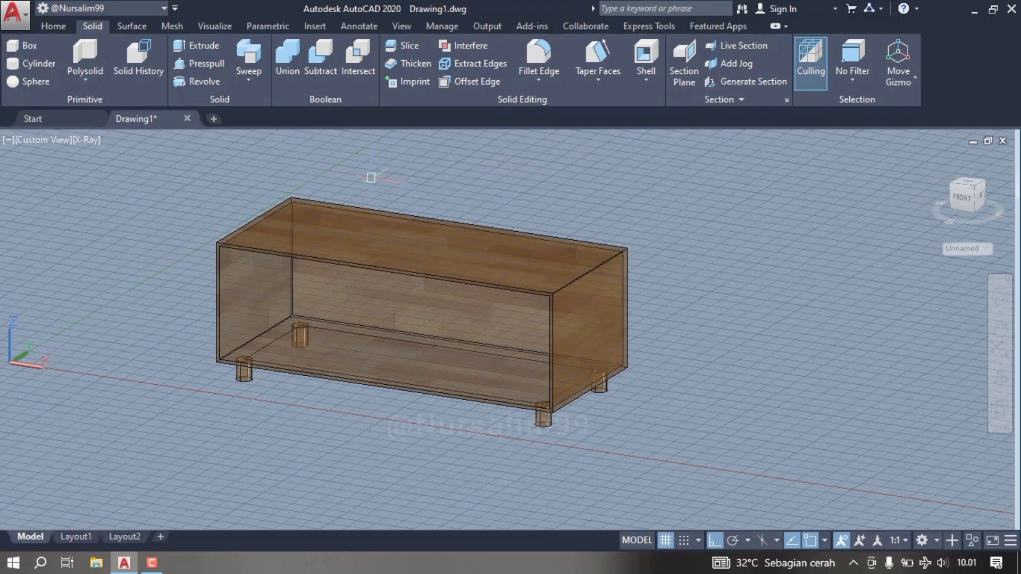
{"action": "left_click", "coordinate": [86, 140]}
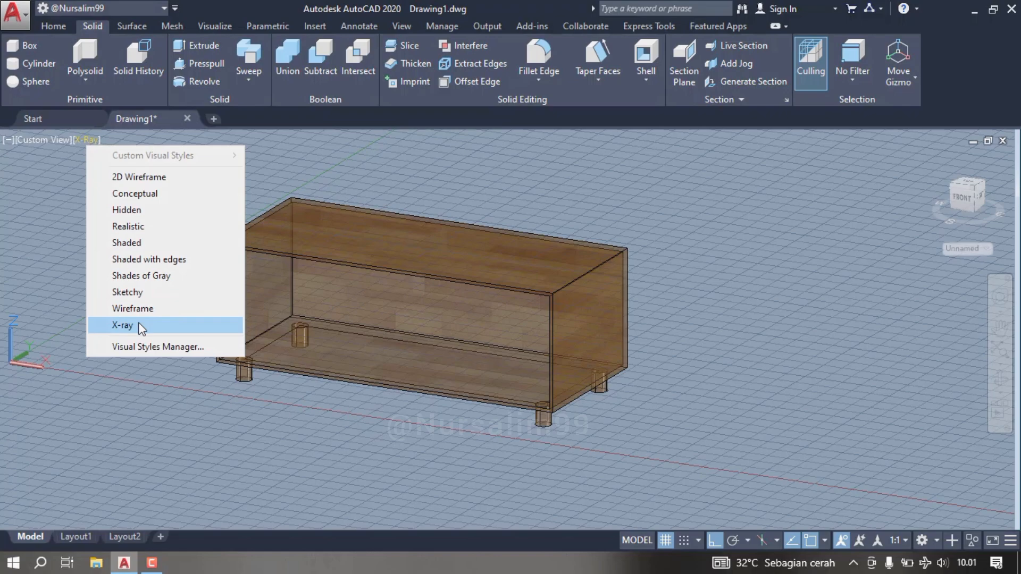
{"action": "left_click", "coordinate": [148, 255]}
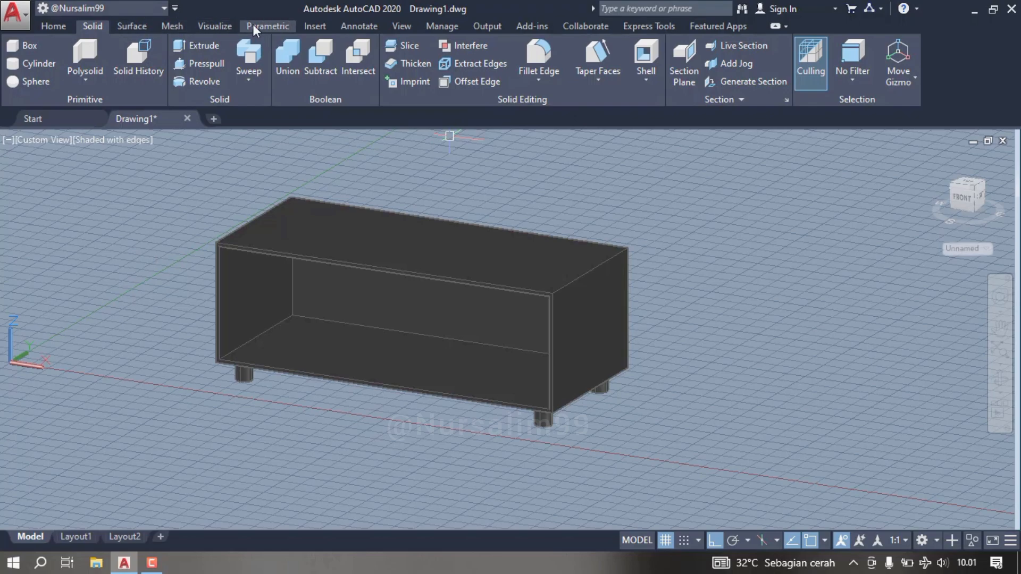
Turn on full shadows and set the material display to Materials / Textures On
{"action": "left_click", "coordinate": [216, 25]}
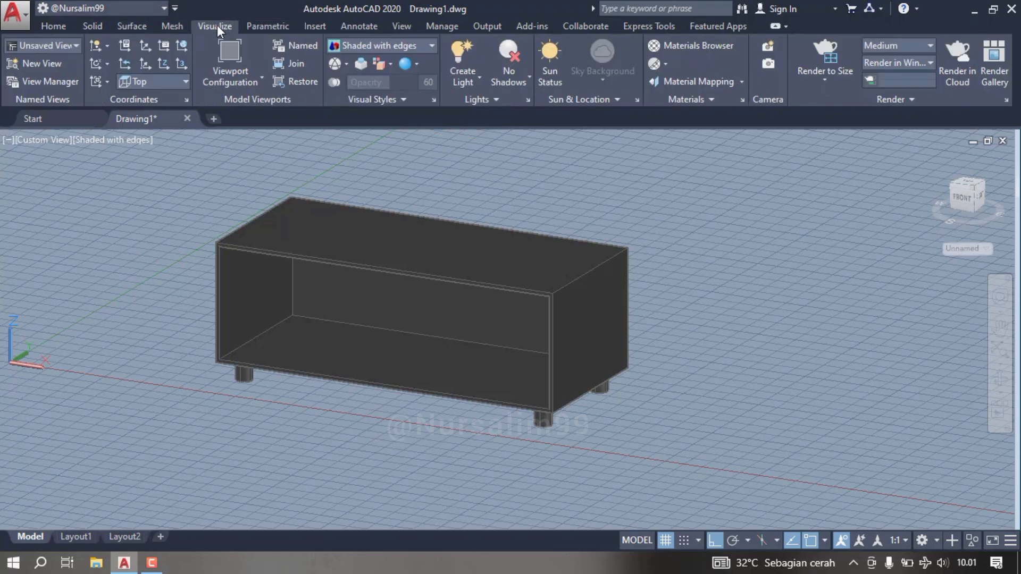
{"action": "left_click", "coordinate": [510, 81]}
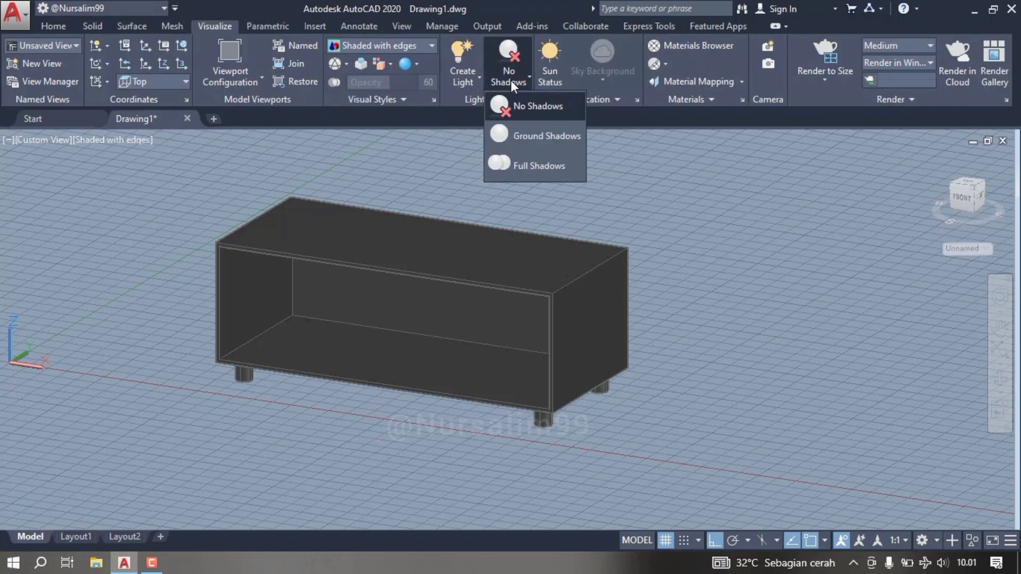
{"action": "left_click", "coordinate": [514, 160]}
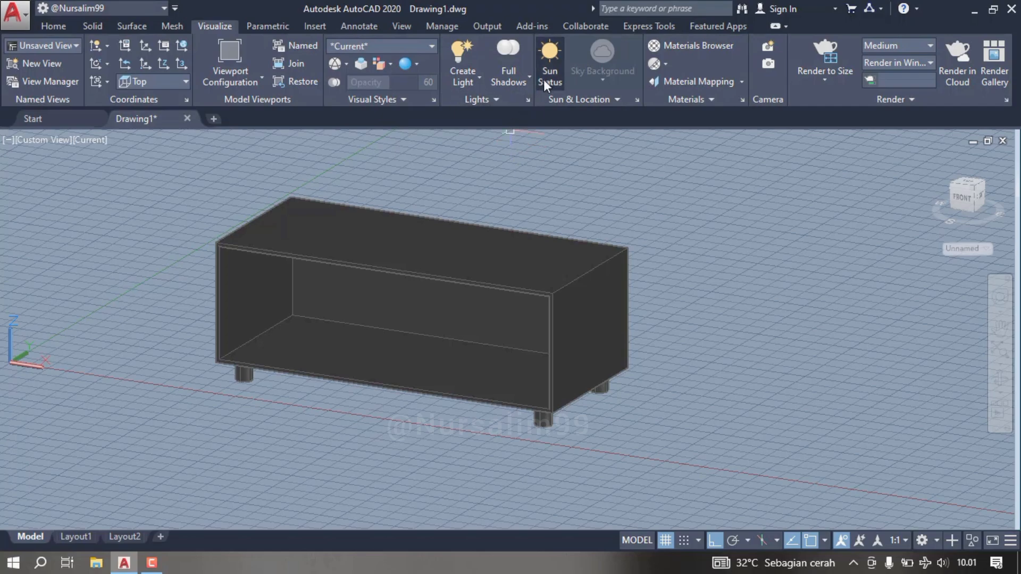
{"action": "left_click", "coordinate": [668, 64]}
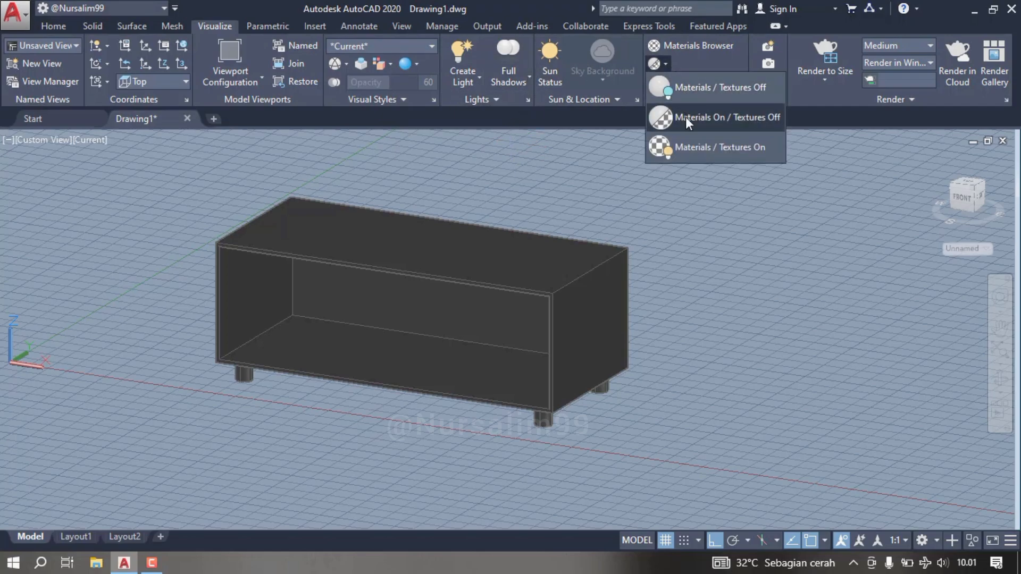
{"action": "left_click", "coordinate": [687, 148]}
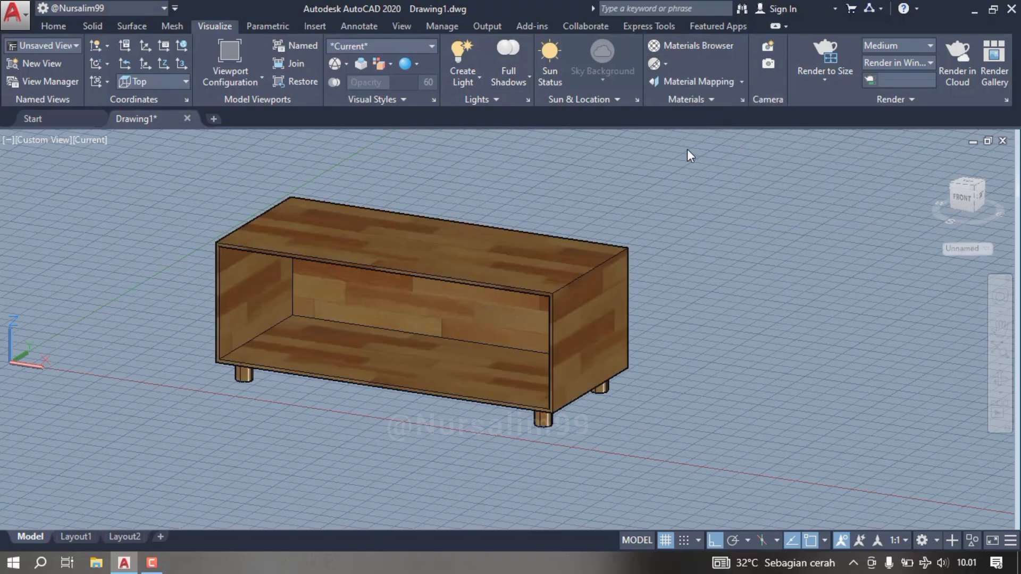
Change the shadow display to Ground Shadows
{"action": "middle_click_drag", "start_coordinate": [470, 228], "coordinate": [537, 225], "text": "shift"}
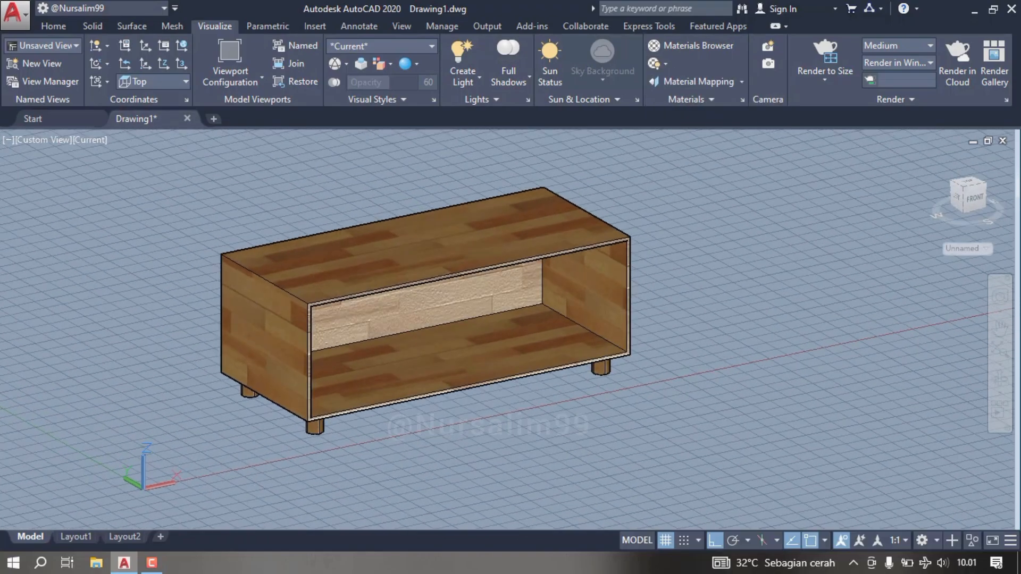
{"action": "left_click", "coordinate": [530, 77]}
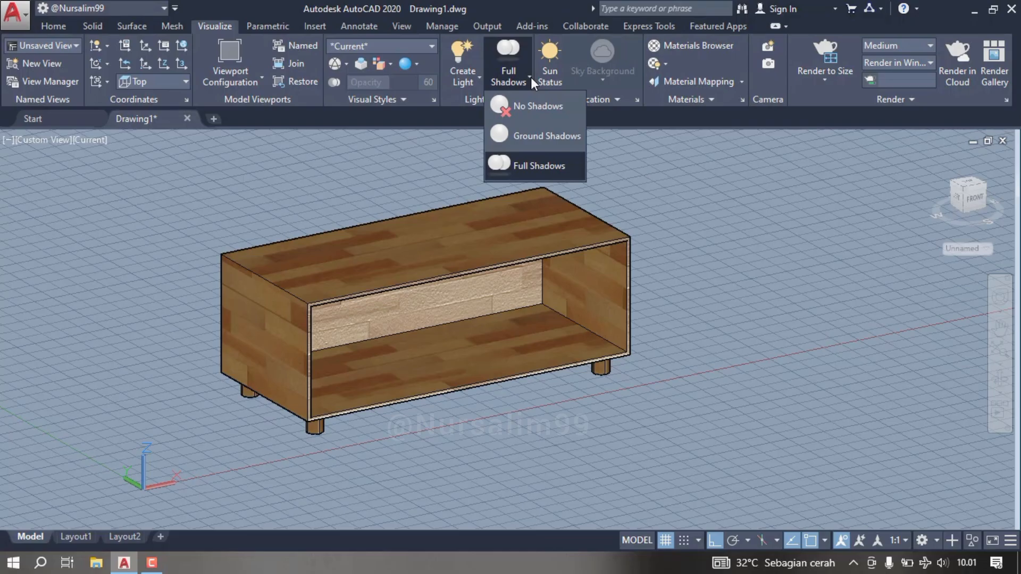
{"action": "left_click", "coordinate": [538, 134]}
Draw a narrow rectangle across the cabinet's inner floor, from the middle of its front edge to the back edge
{"action": "middle_click_drag", "start_coordinate": [537, 229], "coordinate": [442, 235], "text": "shift"}
{"action": "middle_click_drag", "start_coordinate": [466, 200], "coordinate": [457, 176]}
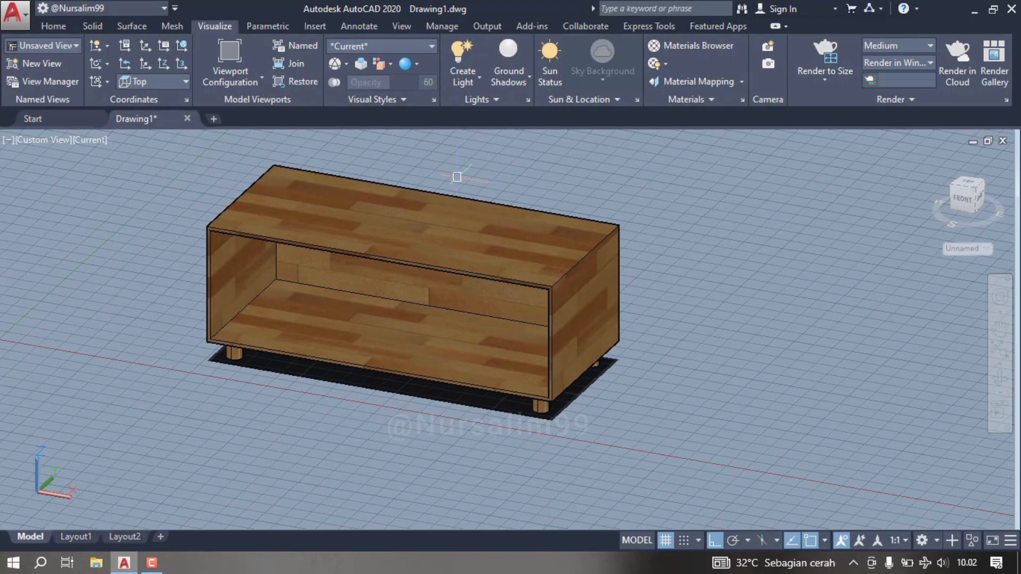
{"action": "type", "text": "c"}
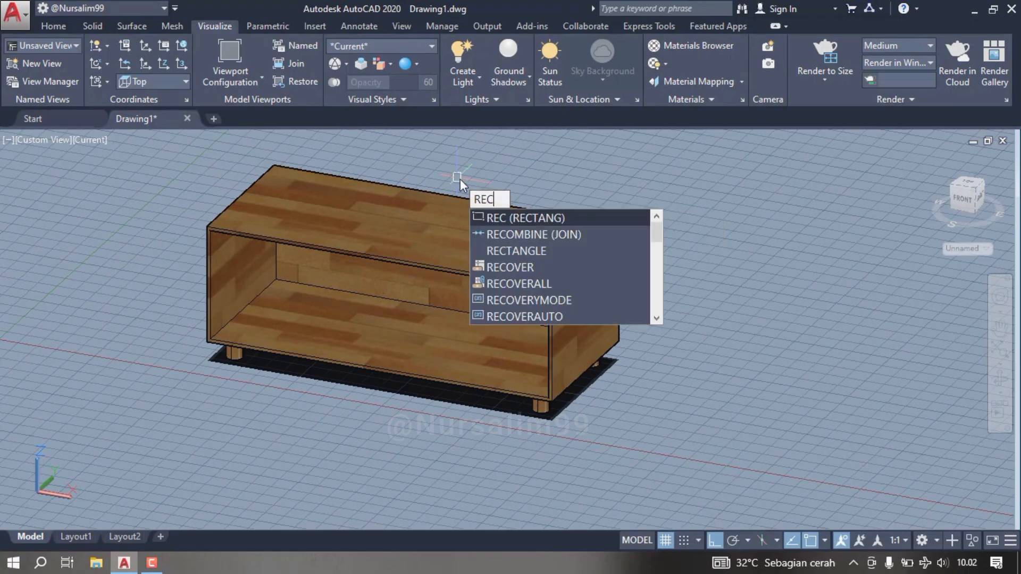
{"action": "left_click", "coordinate": [498, 218]}
{"action": "scroll", "coordinate": [372, 357], "scroll_direction": "up", "scroll_amount": 5}
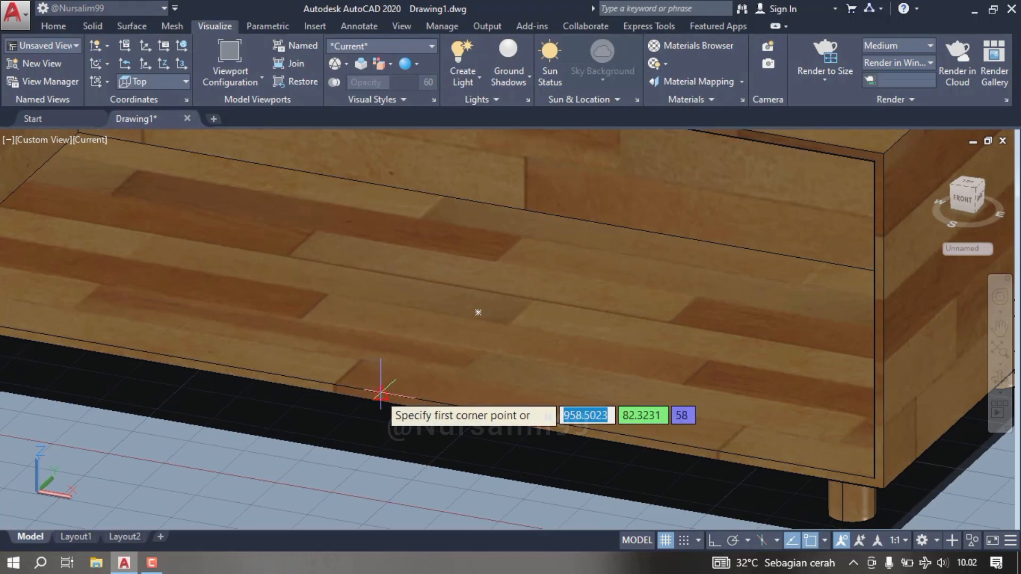
{"action": "left_click", "coordinate": [398, 390]}
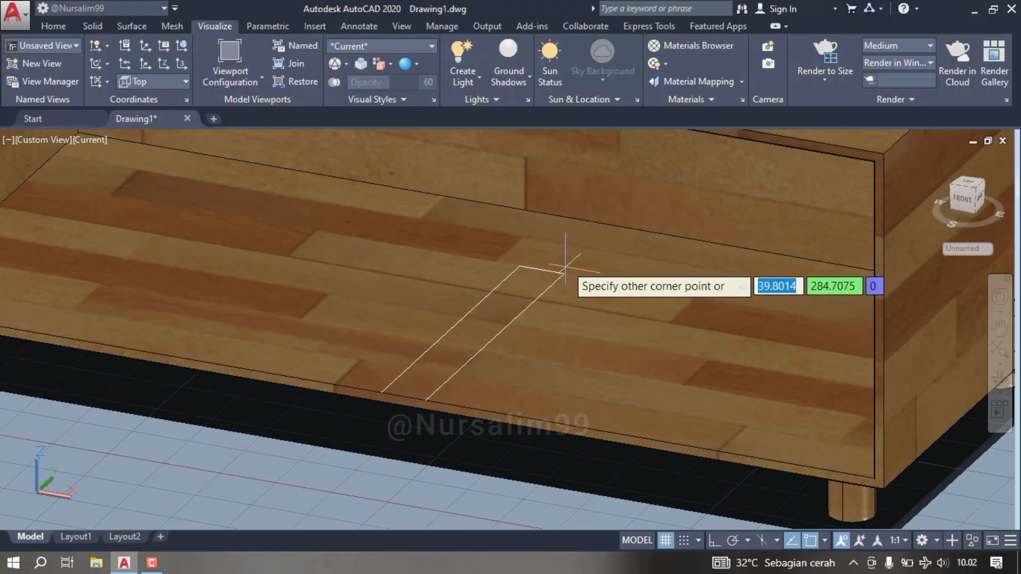
{"action": "scroll", "coordinate": [583, 220], "scroll_direction": "up", "scroll_amount": 4}
{"action": "left_click", "coordinate": [582, 219]}
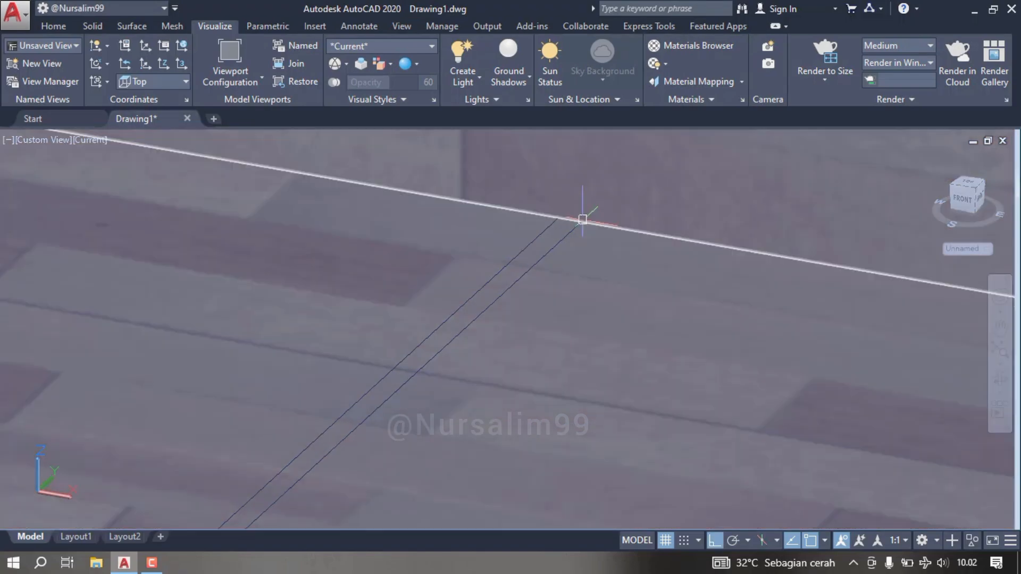
{"action": "scroll", "coordinate": [582, 219], "scroll_direction": "down", "scroll_amount": 6}
{"action": "scroll", "coordinate": [478, 337], "scroll_direction": "up", "scroll_amount": 6}
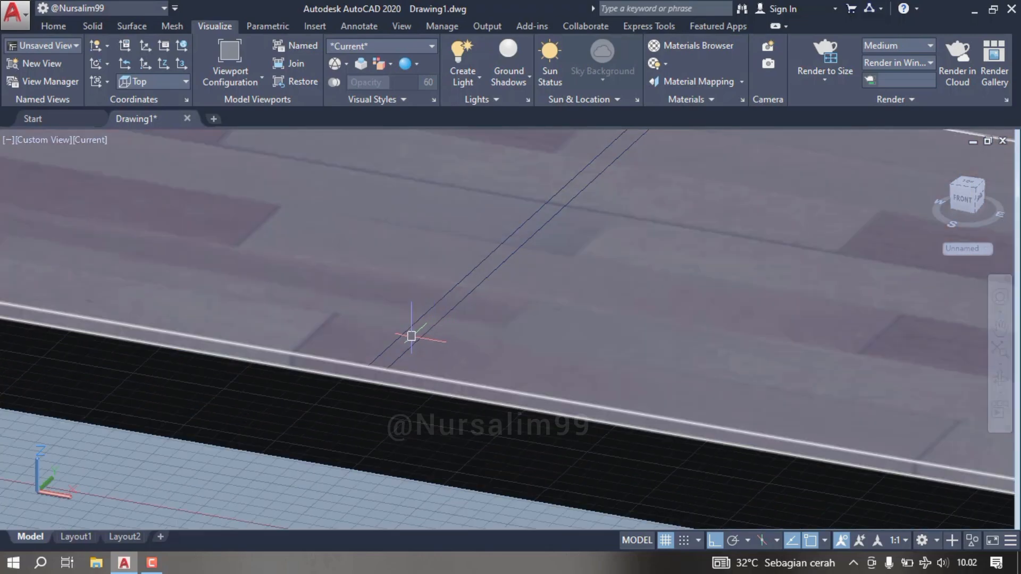
{"action": "scroll", "coordinate": [410, 336], "scroll_direction": "down", "scroll_amount": 2}
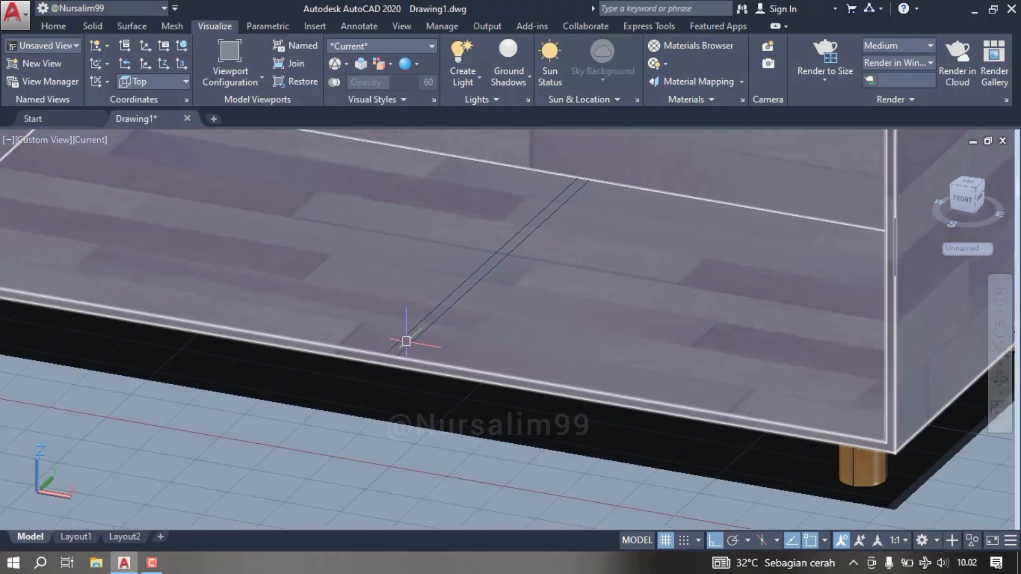
{"action": "scroll", "coordinate": [404, 338], "scroll_direction": "down", "scroll_amount": 2}
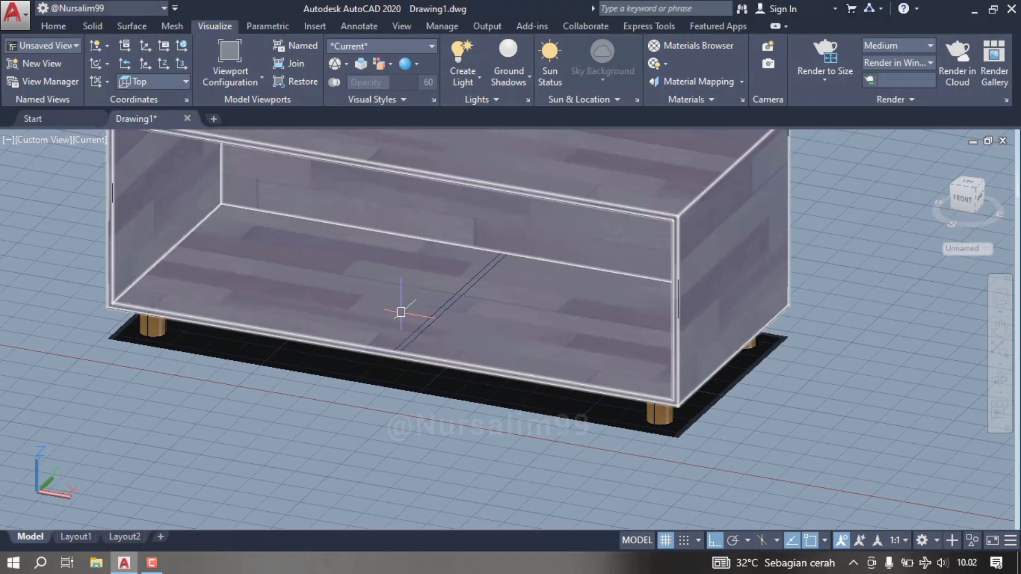
{"action": "scroll", "coordinate": [401, 312], "scroll_direction": "down", "scroll_amount": 3}
{"action": "left_click", "coordinate": [379, 171]}
{"action": "left_click", "coordinate": [487, 404]}
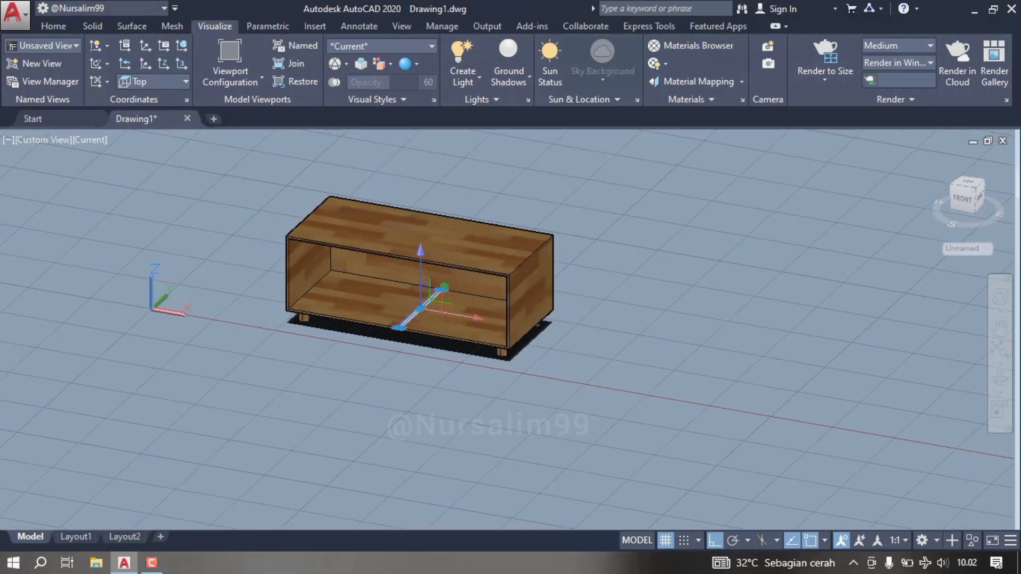
{"action": "scroll", "coordinate": [407, 340], "scroll_direction": "up", "scroll_amount": 8}
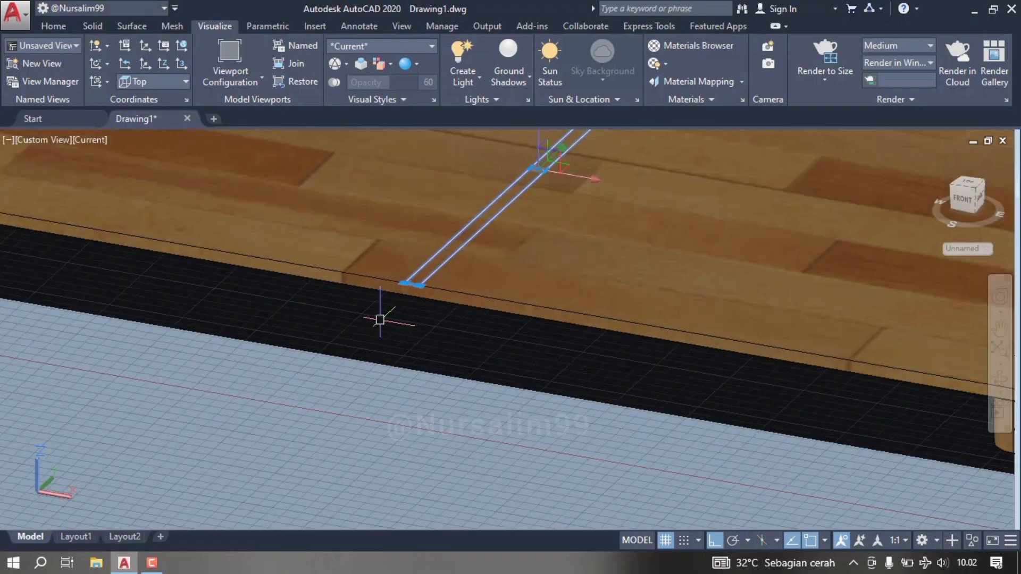
{"action": "right_click", "coordinate": [380, 319]}
{"action": "left_click", "coordinate": [417, 295]}
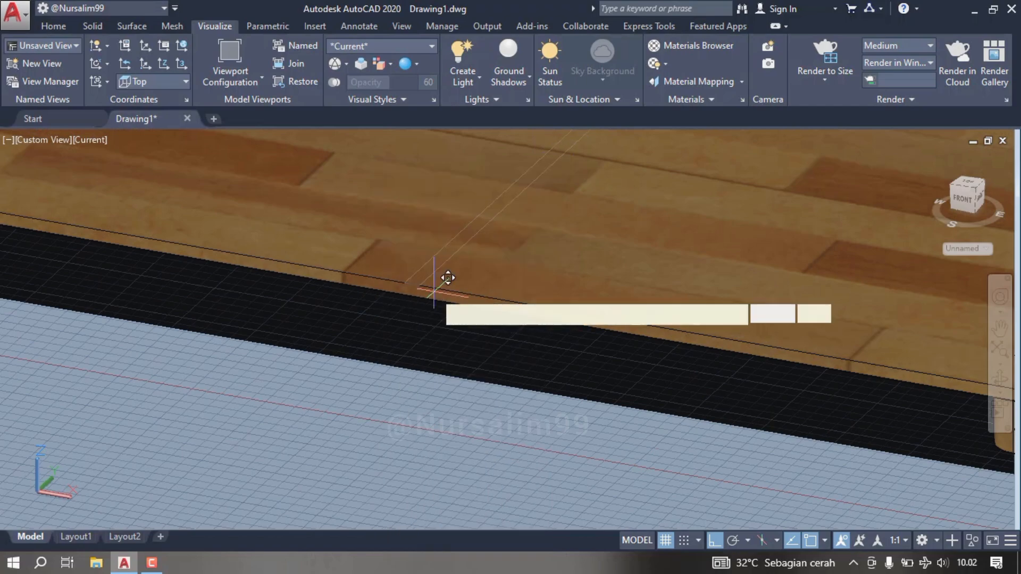
{"action": "left_click", "coordinate": [444, 278]}
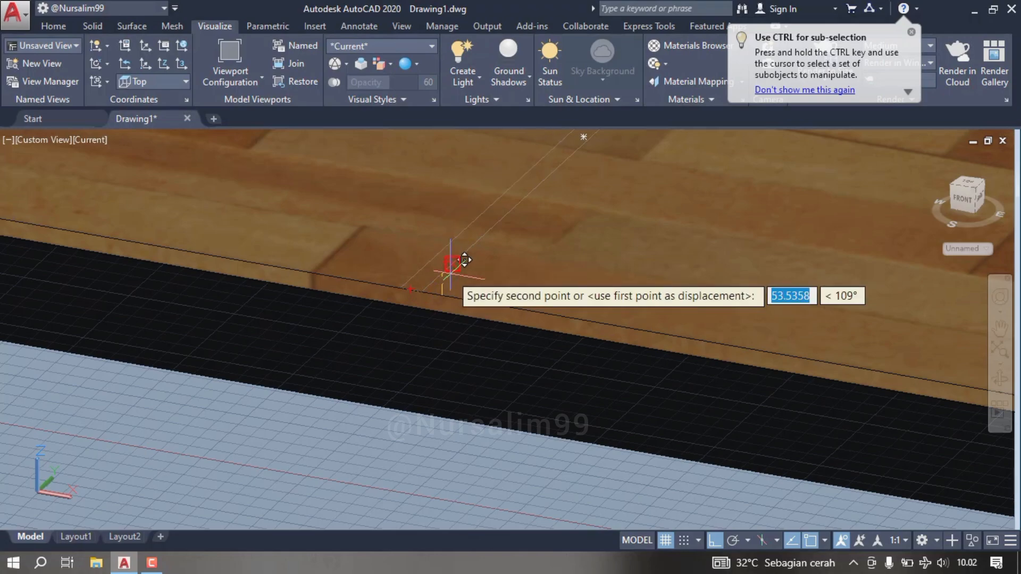
{"action": "left_click", "coordinate": [450, 283]}
Move the narrow floor rectangle so the midpoint of its front edge sits on the midpoint of the cabinet's inner front edge
{"action": "left_click", "coordinate": [439, 309]}
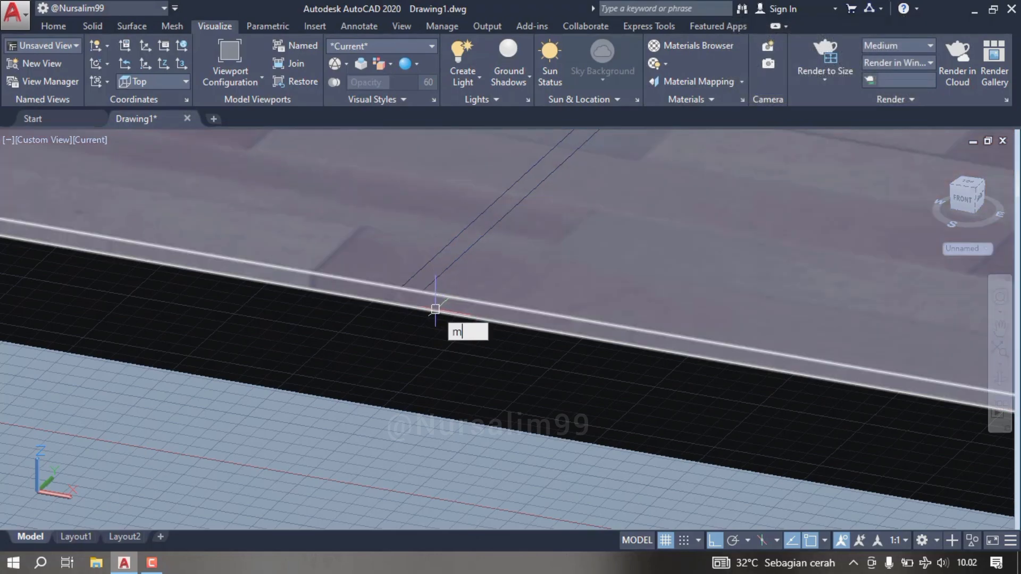
{"action": "left_click", "coordinate": [481, 351]}
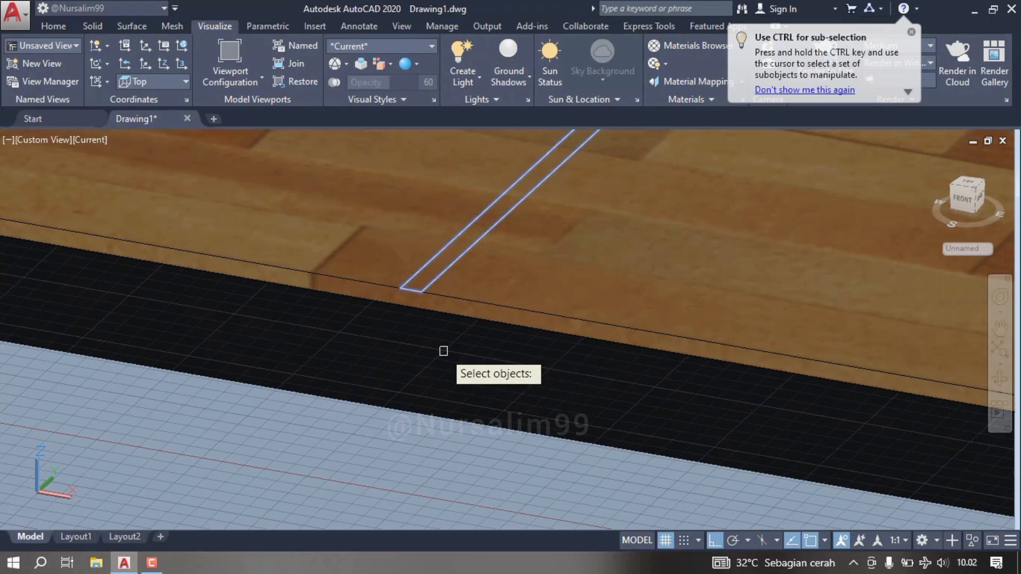
{"action": "key", "text": "Return"}
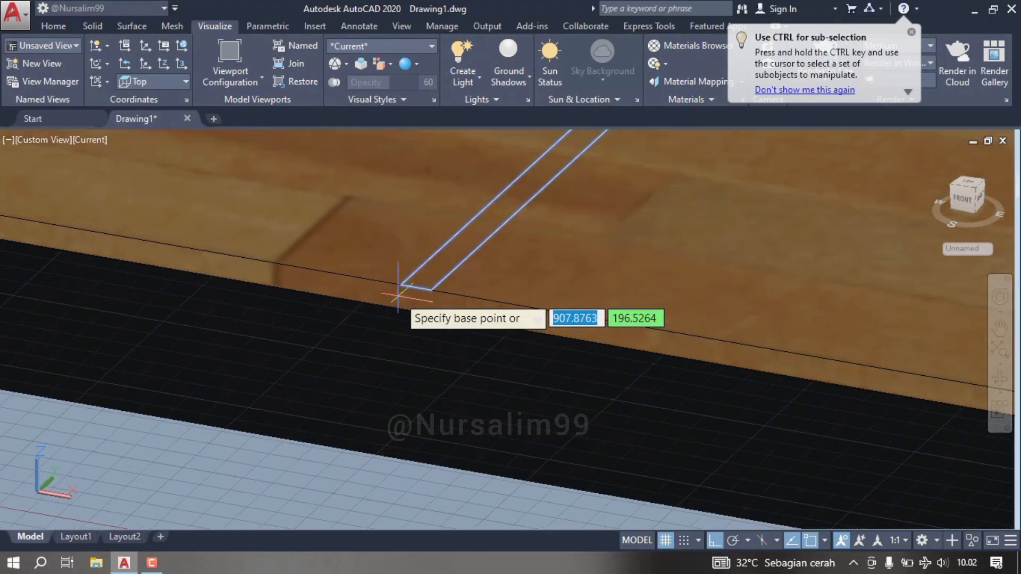
{"action": "scroll", "coordinate": [402, 292], "scroll_direction": "up", "scroll_amount": 2}
{"action": "left_click", "coordinate": [414, 287]}
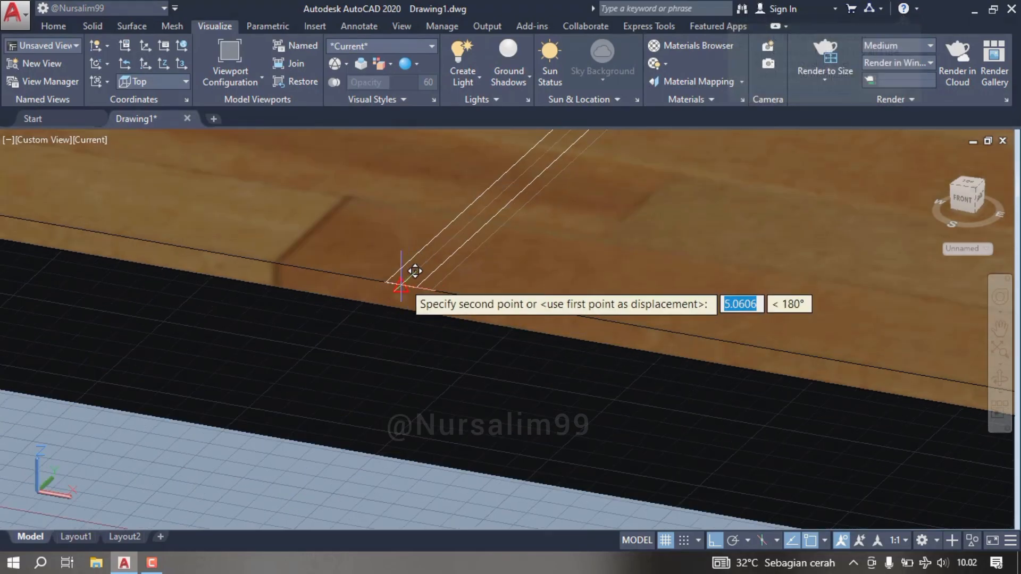
{"action": "left_click", "coordinate": [401, 294]}
{"action": "scroll", "coordinate": [410, 340], "scroll_direction": "down", "scroll_amount": 5}
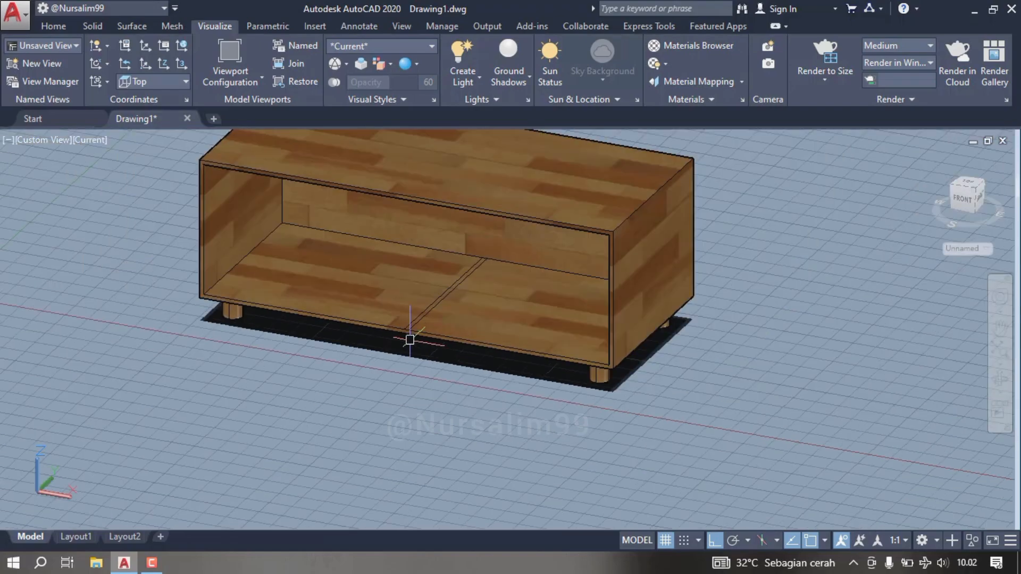
Extrude the narrow floor rectangle up to the underside of the cabinet's top panel to form the central divider
{"action": "scroll", "coordinate": [418, 356], "scroll_direction": "down", "scroll_amount": 2}
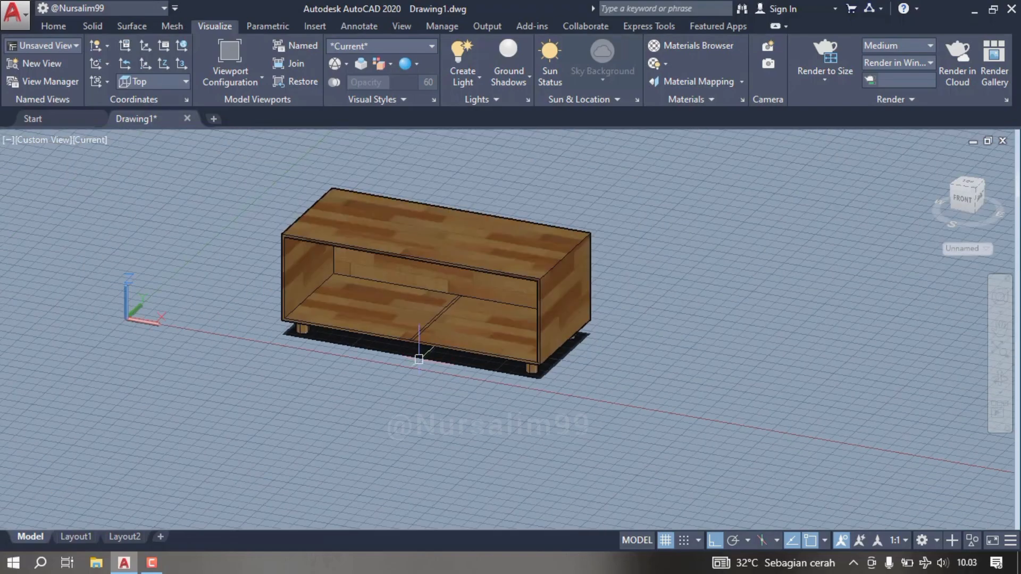
{"action": "type", "text": "t"}
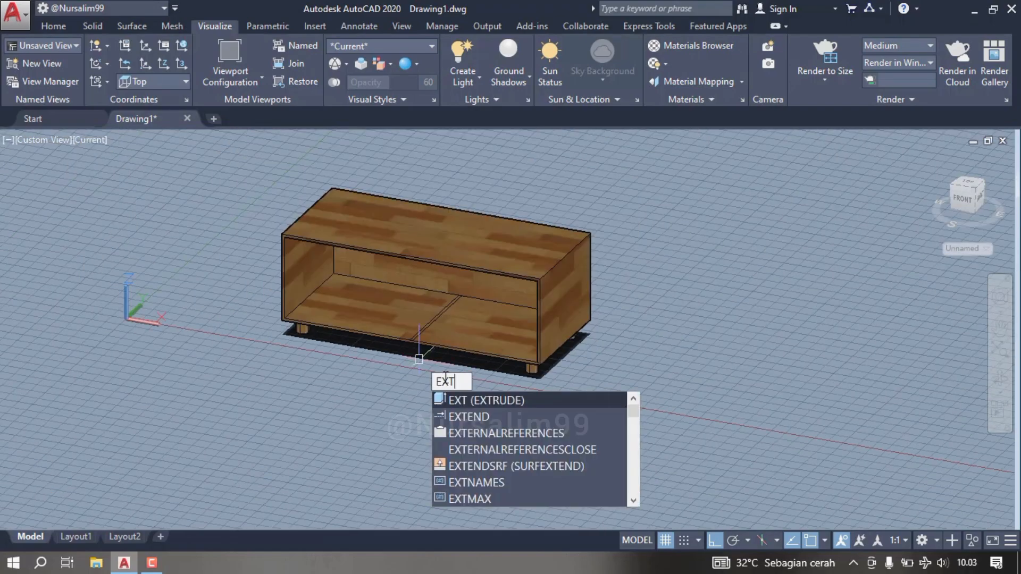
{"action": "left_click", "coordinate": [467, 400]}
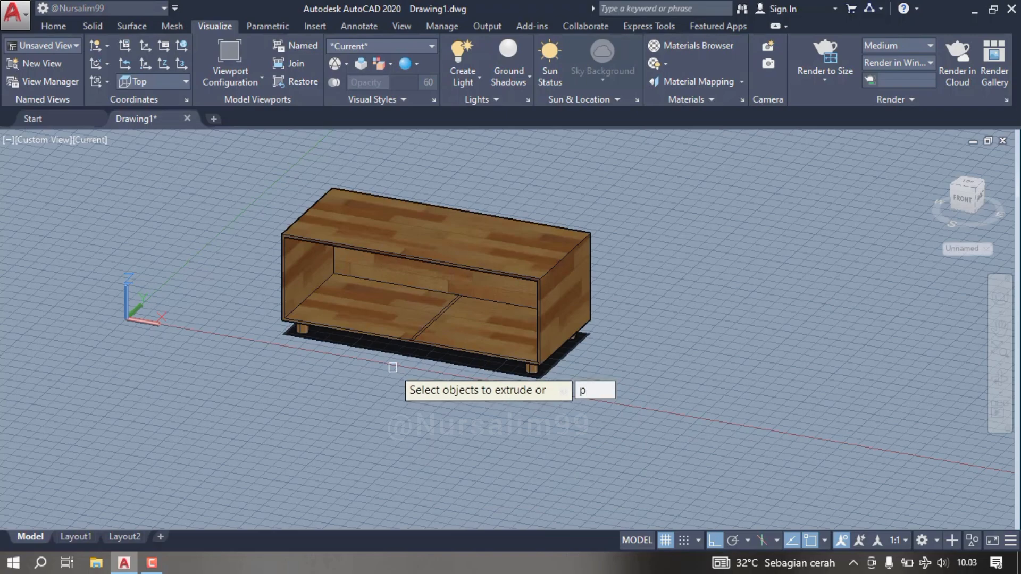
{"action": "right_click", "coordinate": [392, 368]}
{"action": "left_click", "coordinate": [407, 379]}
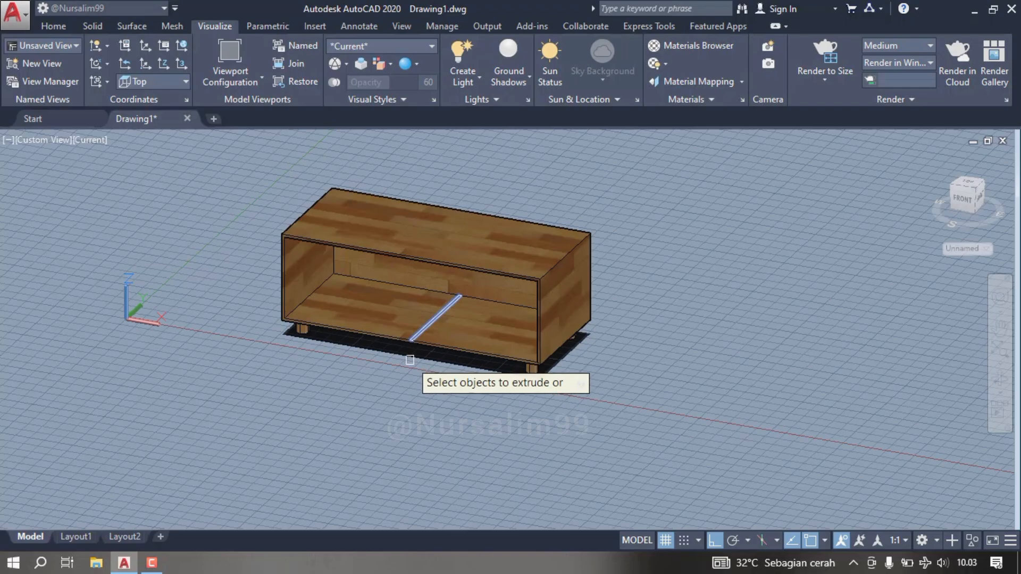
{"action": "right_click", "coordinate": [410, 360]}
{"action": "left_click", "coordinate": [423, 369]}
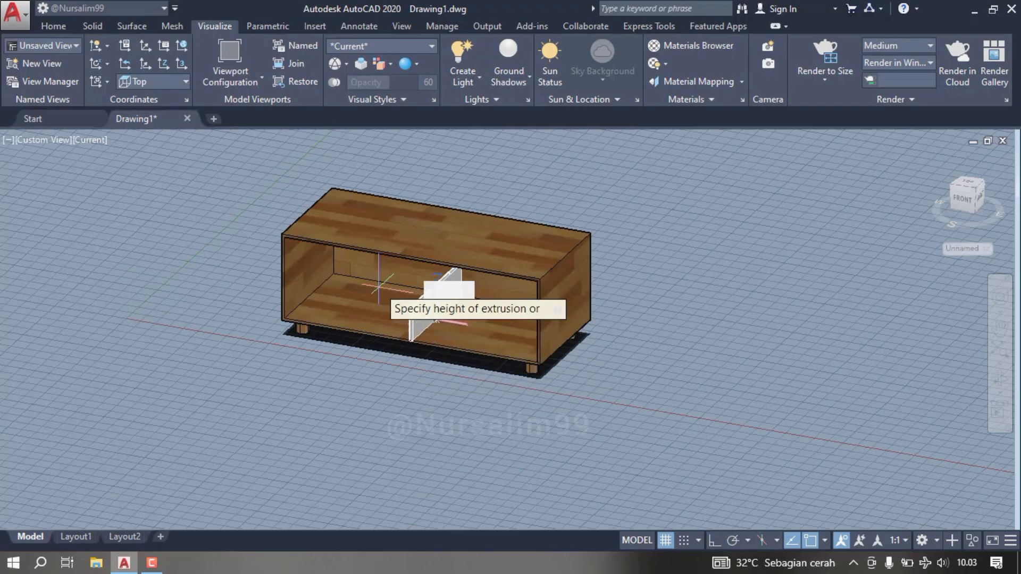
{"action": "scroll", "coordinate": [372, 268], "scroll_direction": "up", "scroll_amount": 3}
{"action": "scroll", "coordinate": [452, 239], "scroll_direction": "up", "scroll_amount": 5}
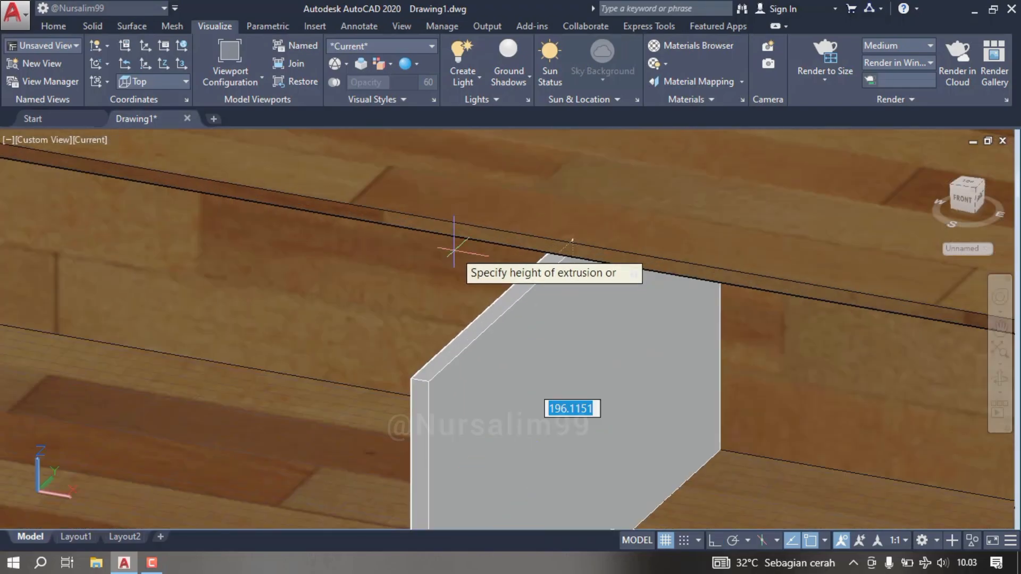
{"action": "left_click", "coordinate": [395, 221]}
{"action": "scroll", "coordinate": [395, 221], "scroll_direction": "down", "scroll_amount": 10}
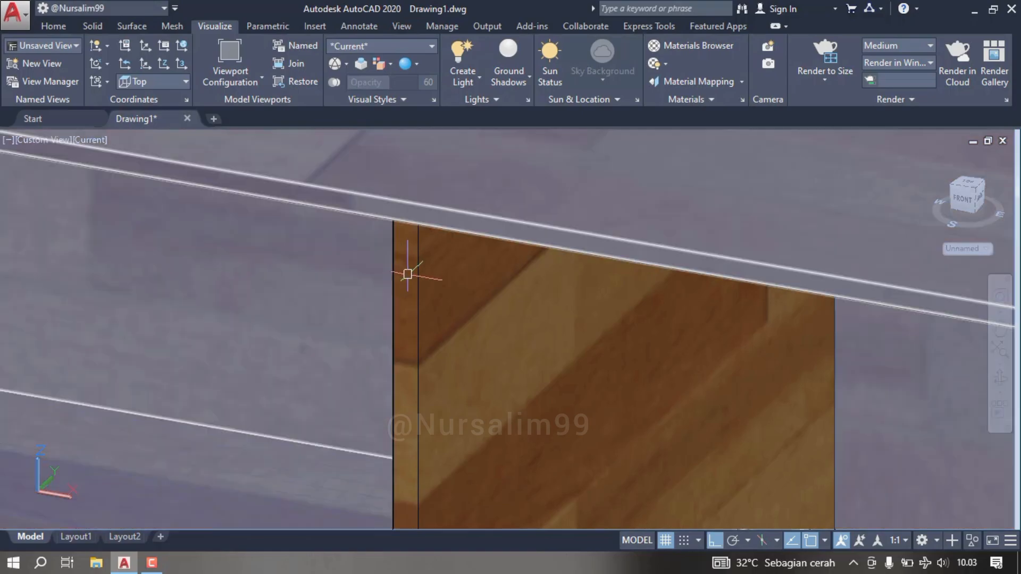
{"action": "scroll", "coordinate": [425, 319], "scroll_direction": "down", "scroll_amount": 3}
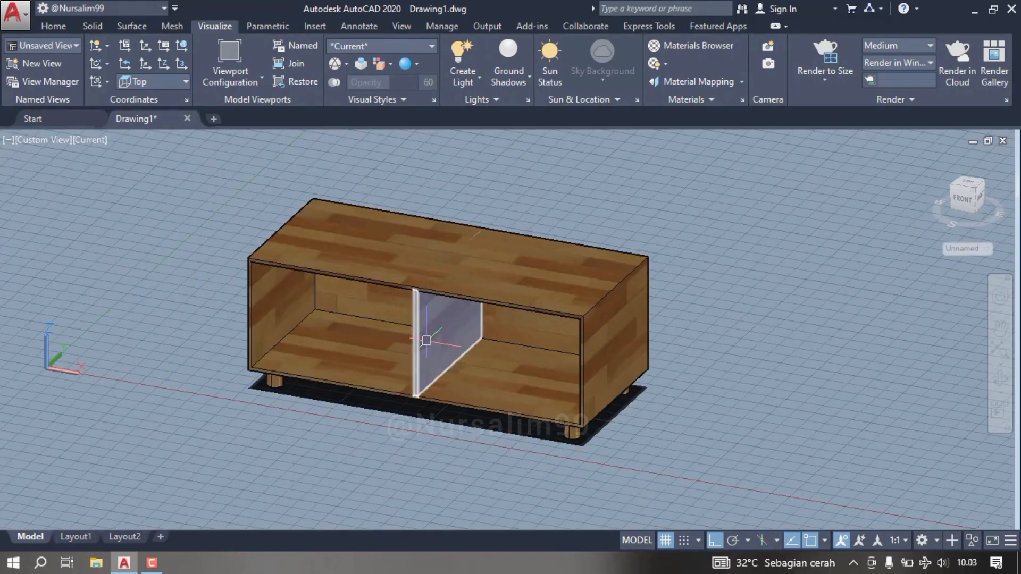
Examine the cabinet and its new central divider from different angles and distances
{"action": "mouse_move", "coordinate": [426, 341]}
{"action": "middle_mouse_down", "text": "shift"}
{"action": "mouse_move", "coordinate": [486, 342]}
{"action": "mouse_move", "coordinate": [503, 305]}
{"action": "mouse_move", "coordinate": [478, 278]}
{"action": "mouse_move", "coordinate": [449, 270]}
{"action": "mouse_move", "coordinate": [390, 312]}
{"action": "mouse_move", "coordinate": [422, 346]}
{"action": "mouse_move", "coordinate": [467, 371]}
{"action": "mouse_move", "coordinate": [732, 365]}
{"action": "mouse_move", "coordinate": [485, 314]}
{"action": "mouse_move", "coordinate": [421, 328]}
{"action": "mouse_move", "coordinate": [434, 338]}
{"action": "middle_mouse_up", "text": "shift"}
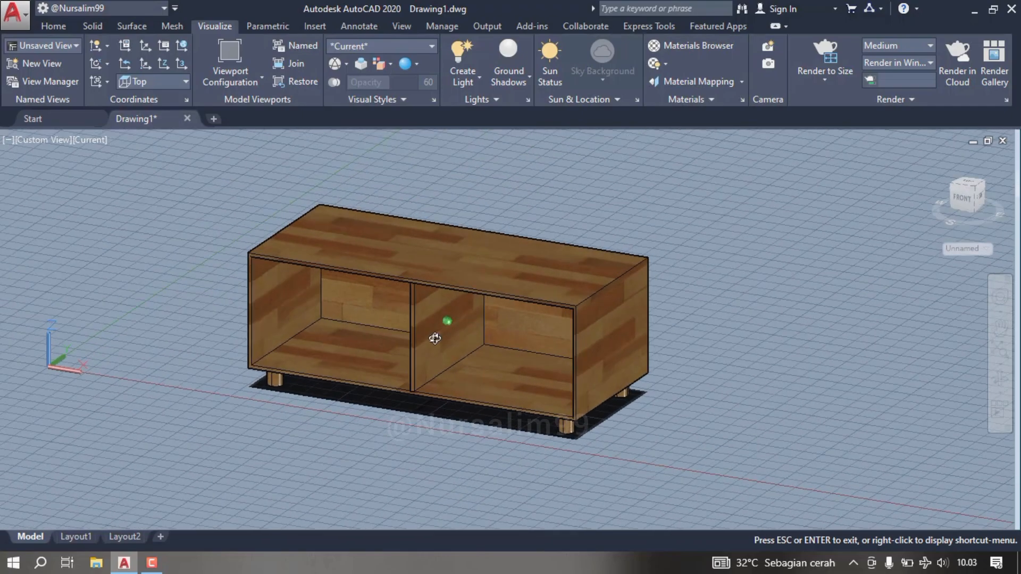
{"action": "scroll", "coordinate": [404, 287], "scroll_direction": "up", "scroll_amount": 3}
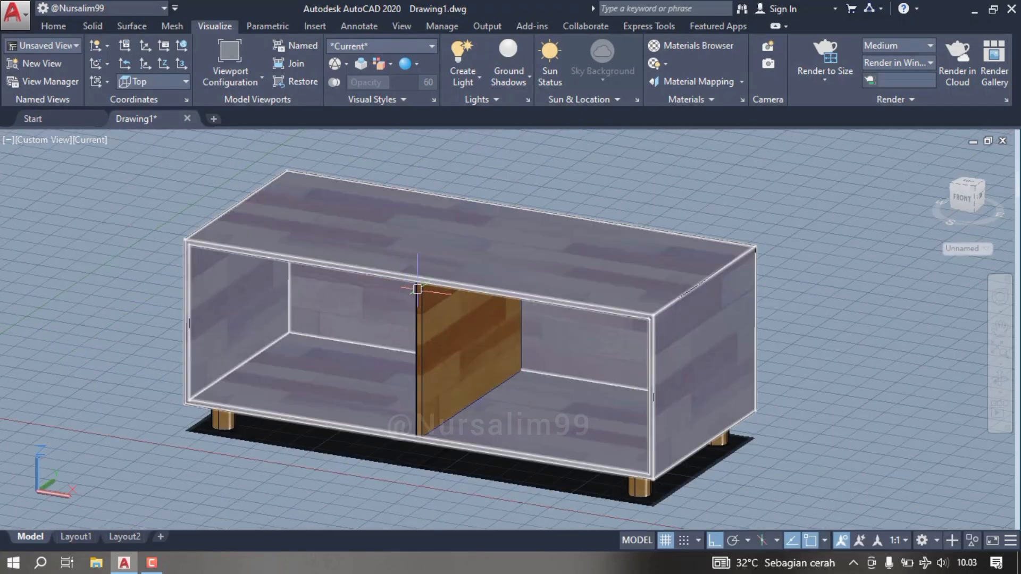
{"action": "scroll", "coordinate": [417, 289], "scroll_direction": "down", "scroll_amount": 4}
{"action": "mouse_move", "coordinate": [464, 272]}
{"action": "middle_mouse_down", "text": "shift"}
{"action": "mouse_move", "coordinate": [497, 278]}
{"action": "mouse_move", "coordinate": [466, 273]}
{"action": "middle_mouse_up", "text": "shift"}
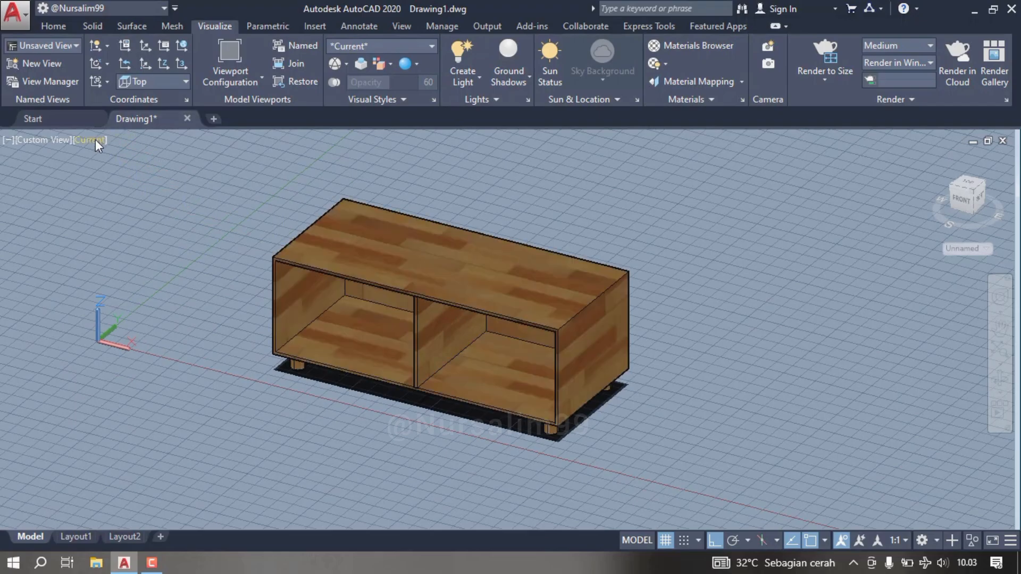
{"action": "scroll", "coordinate": [448, 200], "scroll_direction": "up", "scroll_amount": 2}
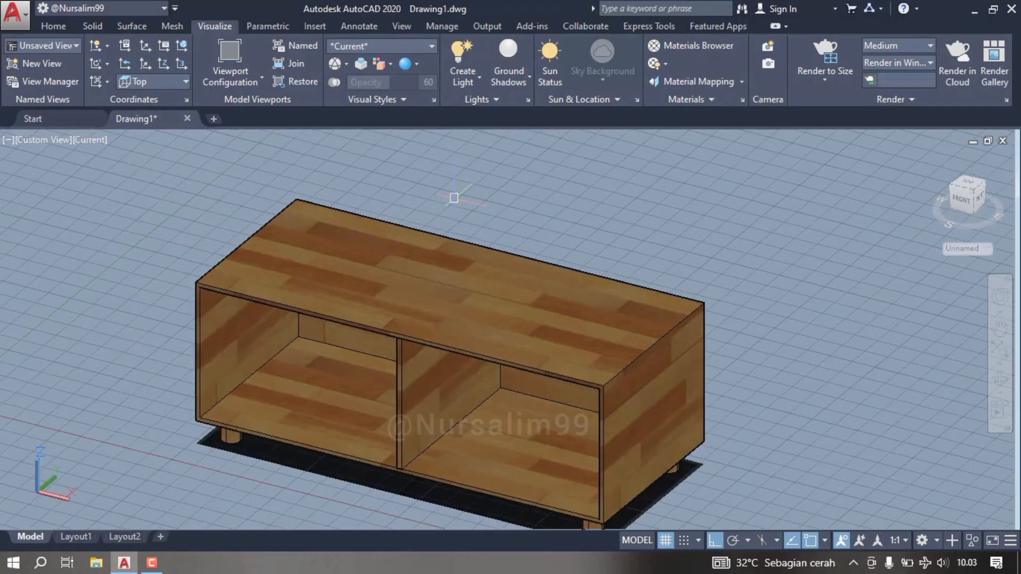
{"action": "middle_click_drag", "start_coordinate": [463, 234], "coordinate": [487, 189]}
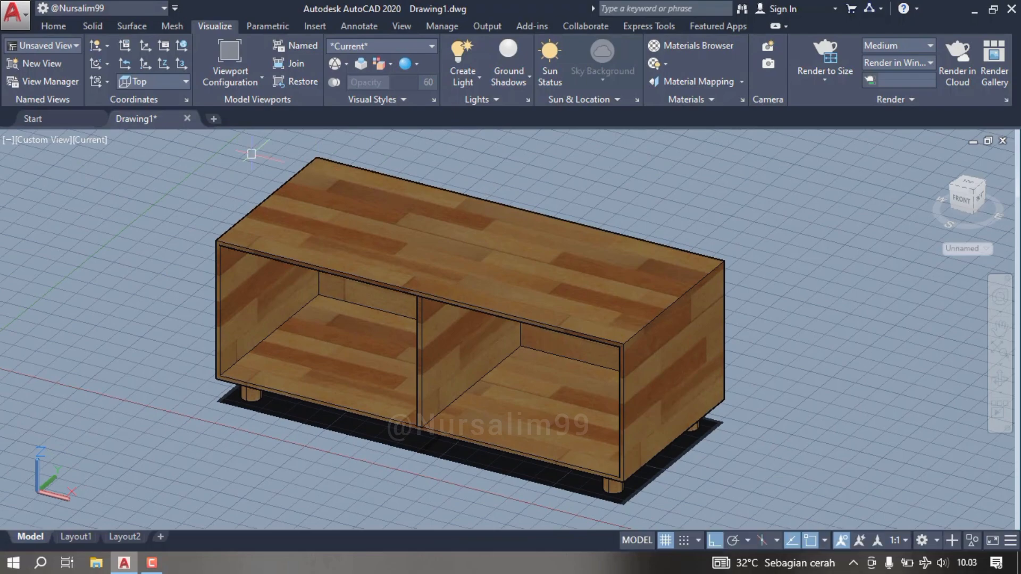
{"action": "left_click", "coordinate": [96, 141]}
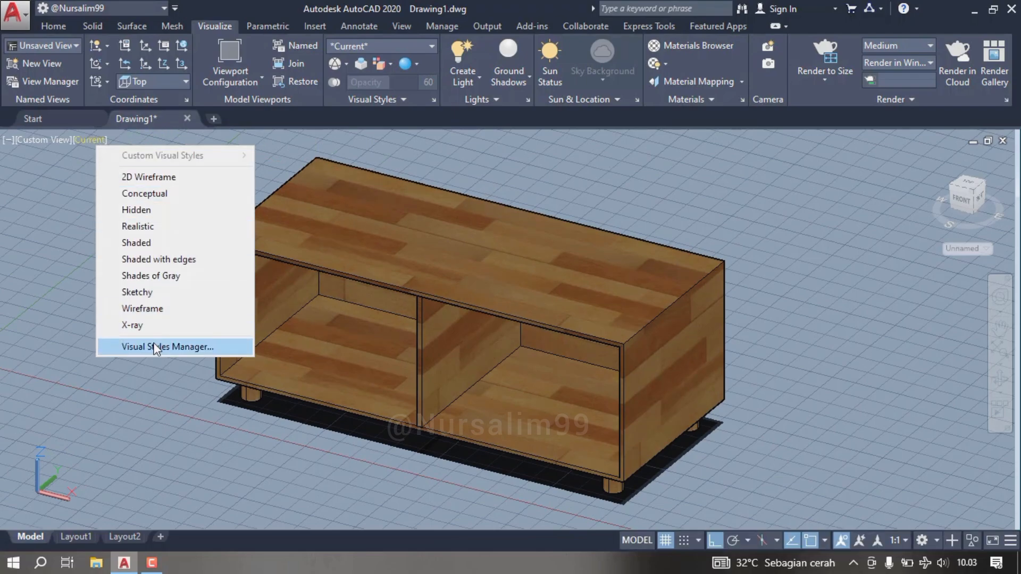
{"action": "left_click", "coordinate": [71, 212]}
{"action": "left_click", "coordinate": [60, 227]}
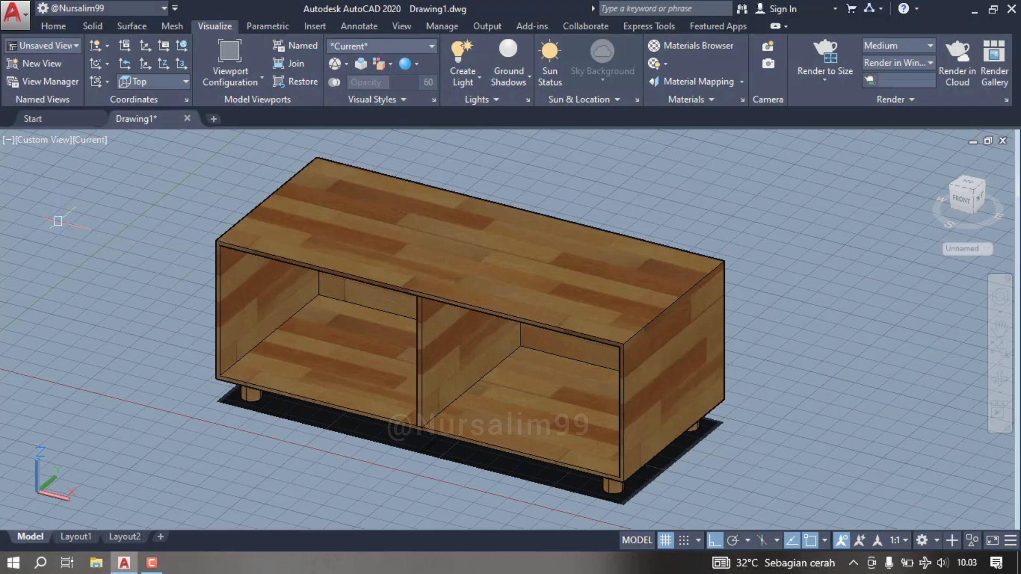
Switch the model view to Perspective projection
{"action": "left_click", "coordinate": [46, 140]}
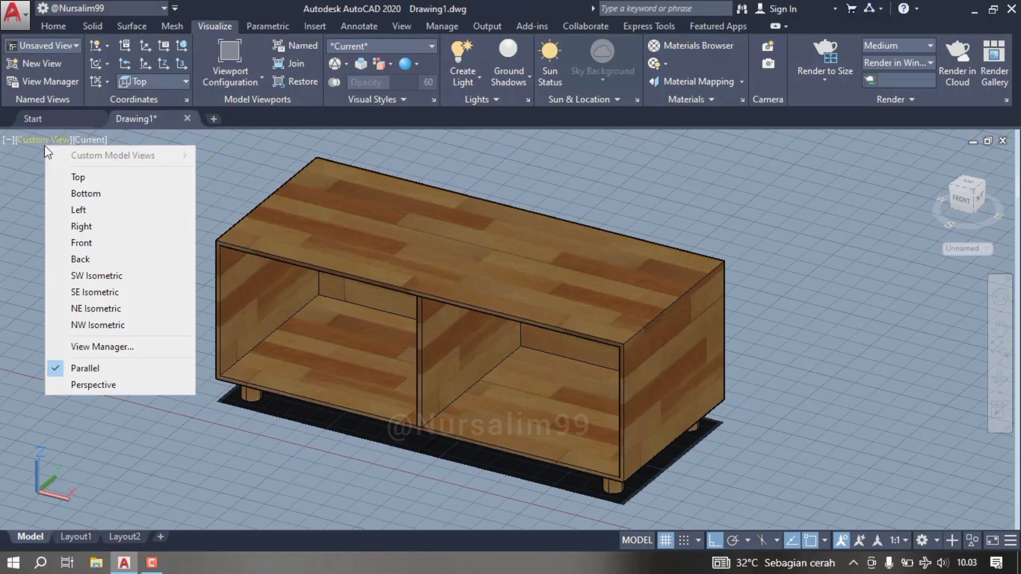
{"action": "left_click", "coordinate": [96, 379]}
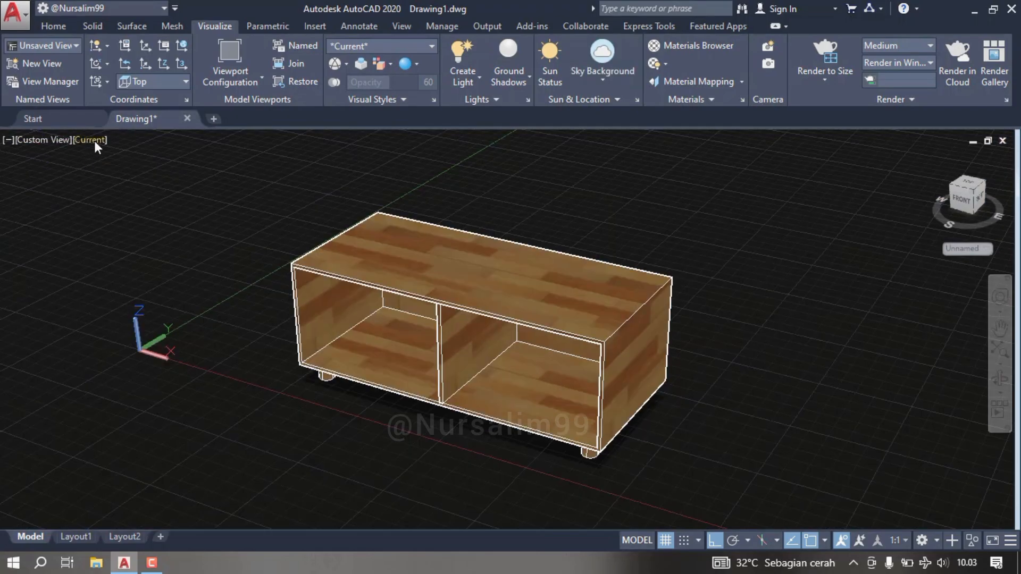
{"action": "left_click", "coordinate": [94, 140]}
{"action": "left_click", "coordinate": [71, 235]}
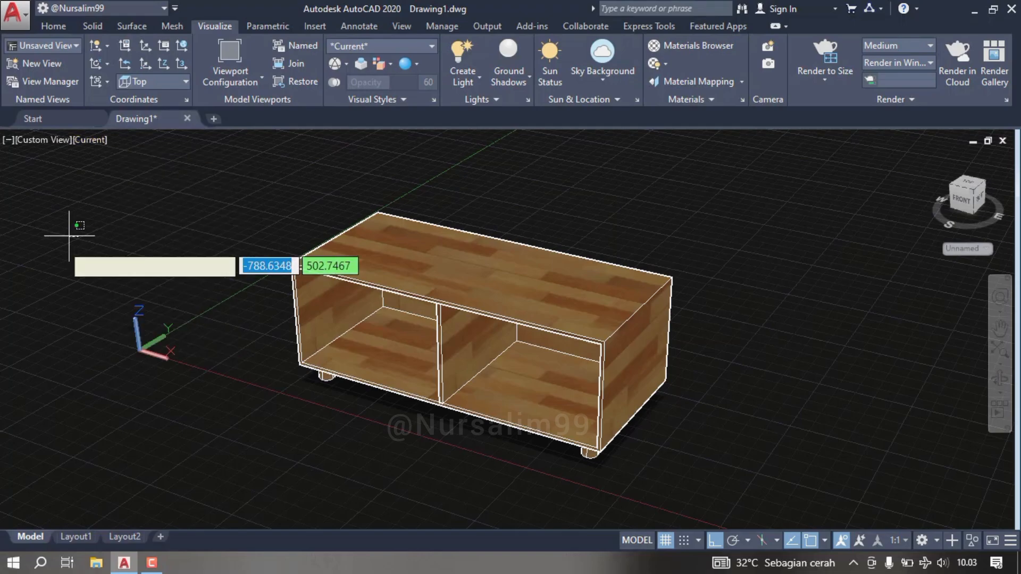
{"action": "left_click", "coordinate": [60, 248]}
{"action": "left_click", "coordinate": [48, 141]}
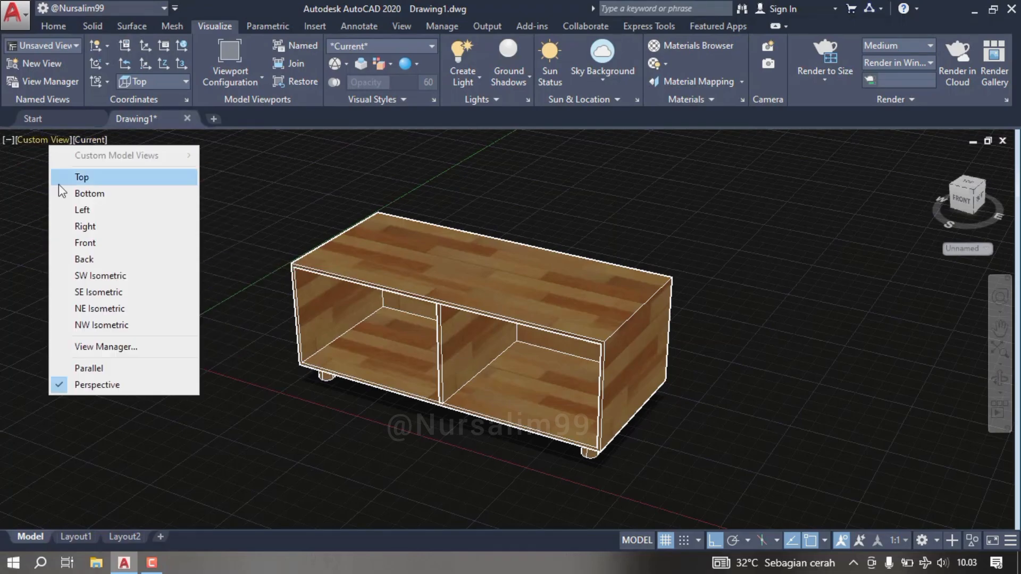
{"action": "left_click", "coordinate": [81, 384]}
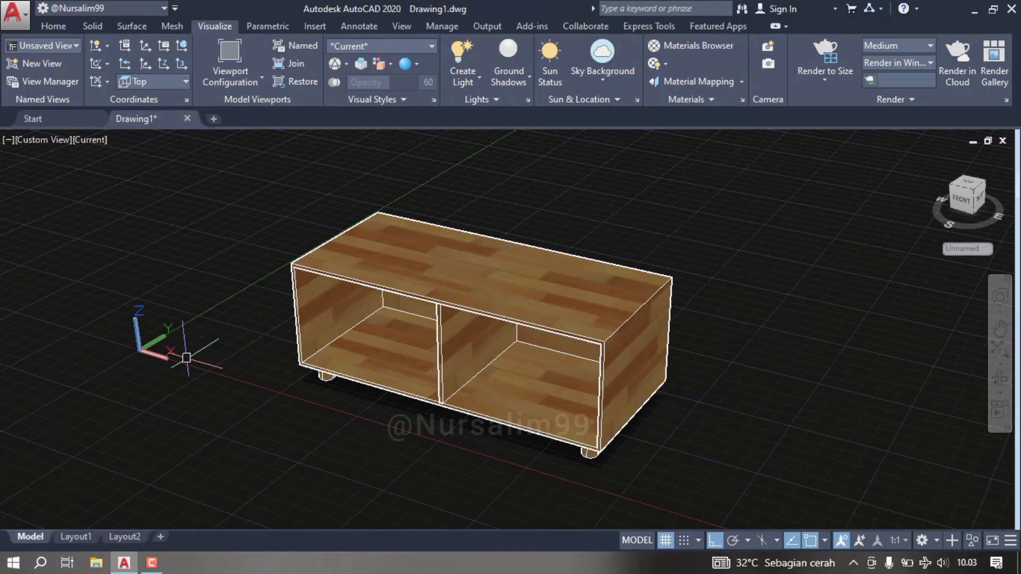
Orbit around the cabinet to a low front-left view to inspect its compartments, side and legs
{"action": "scroll", "coordinate": [442, 337], "scroll_direction": "up", "scroll_amount": 1}
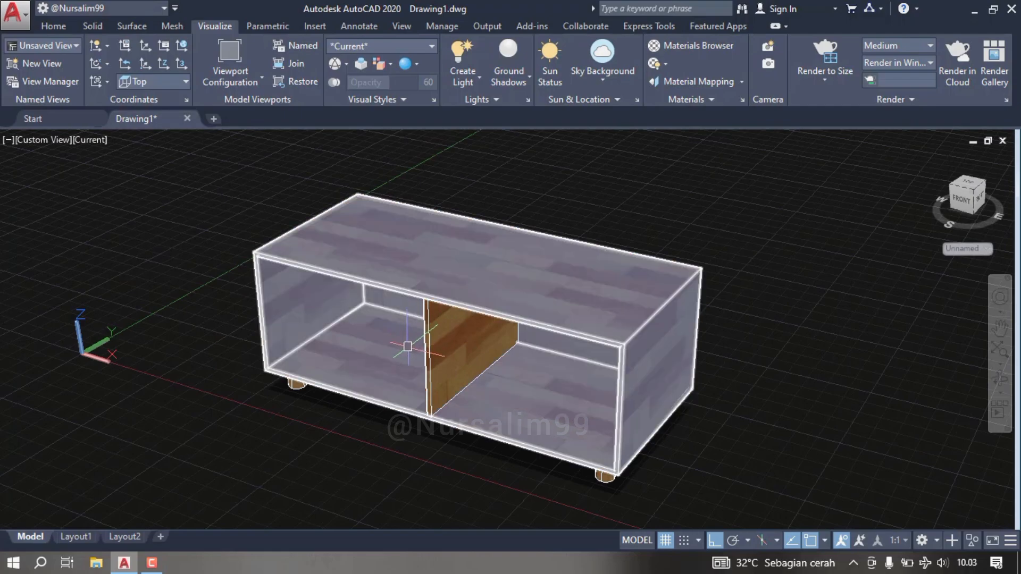
{"action": "middle_click_drag", "start_coordinate": [411, 338], "coordinate": [514, 344], "text": "shift"}
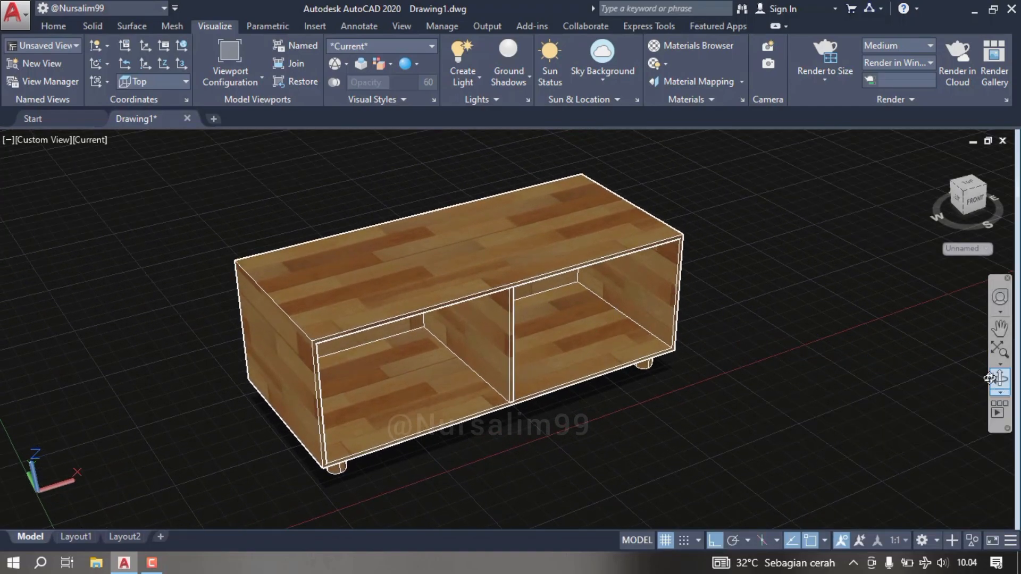
{"action": "middle_click_drag", "start_coordinate": [548, 367], "coordinate": [630, 362], "text": "shift"}
{"action": "right_click", "coordinate": [453, 176]}
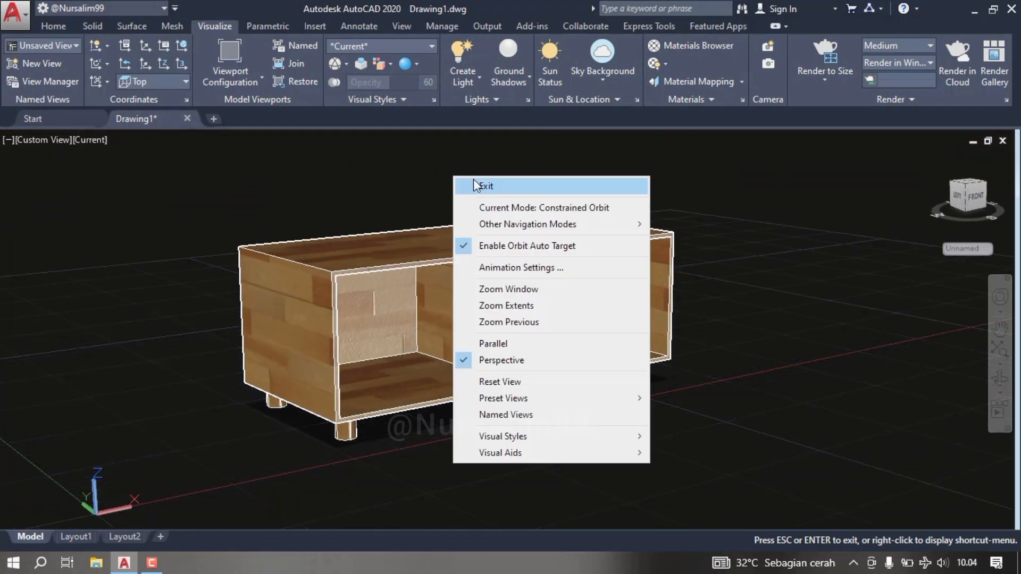
{"action": "left_click", "coordinate": [476, 185]}
{"action": "middle_click_drag", "start_coordinate": [449, 168], "coordinate": [448, 179]}
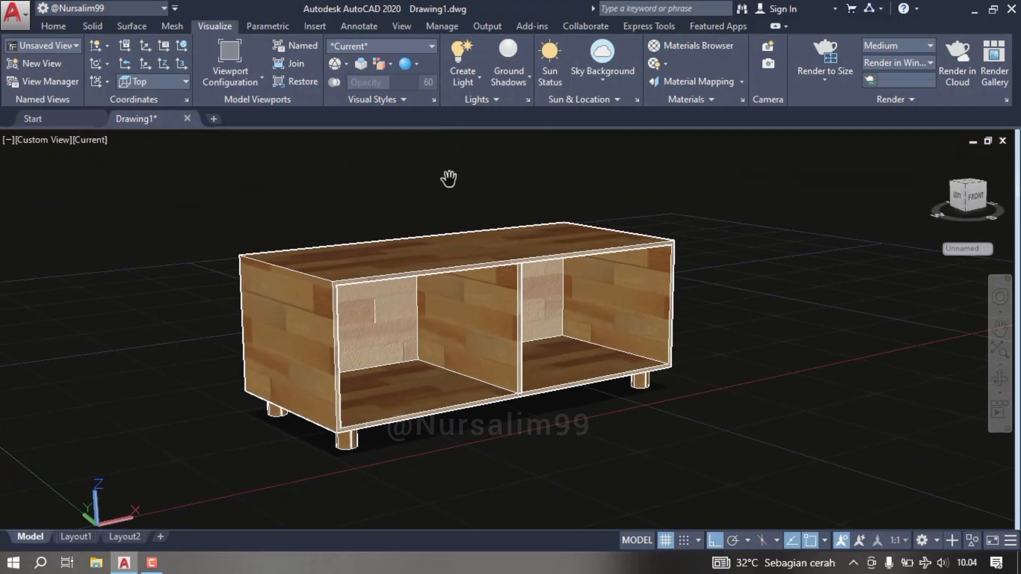